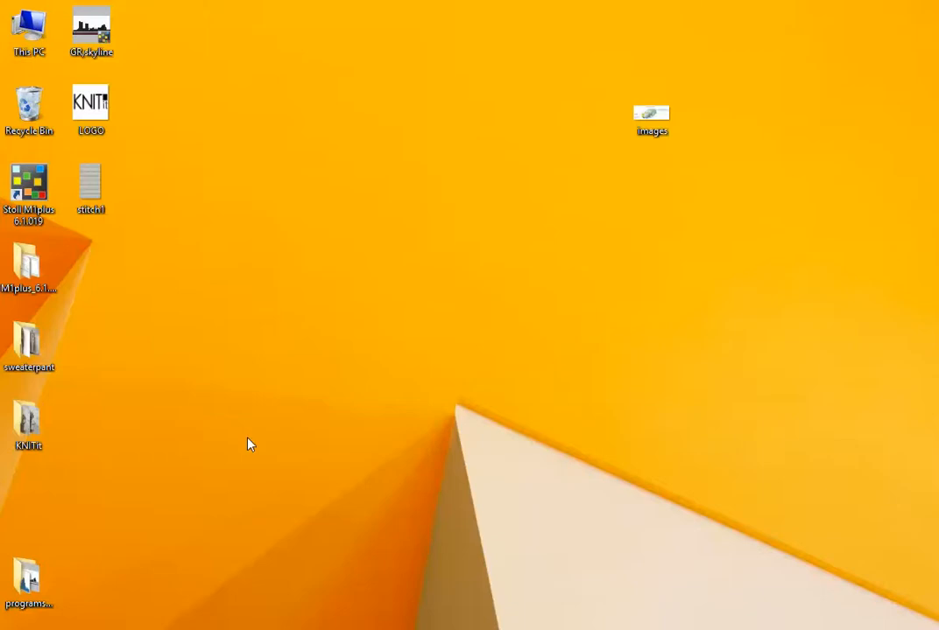
Launch Stoll M1plus, widen its window, and start a new pattern named SwatchA.
{"action": "double_click", "coordinate": [42, 209]}
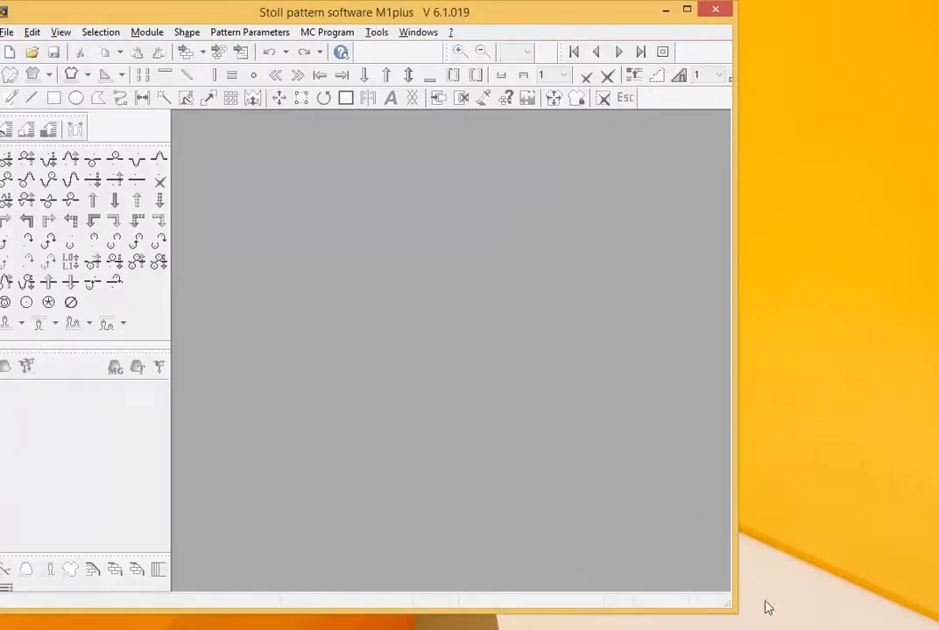
{"action": "left_click_drag", "start_coordinate": [735, 597], "coordinate": [933, 594]}
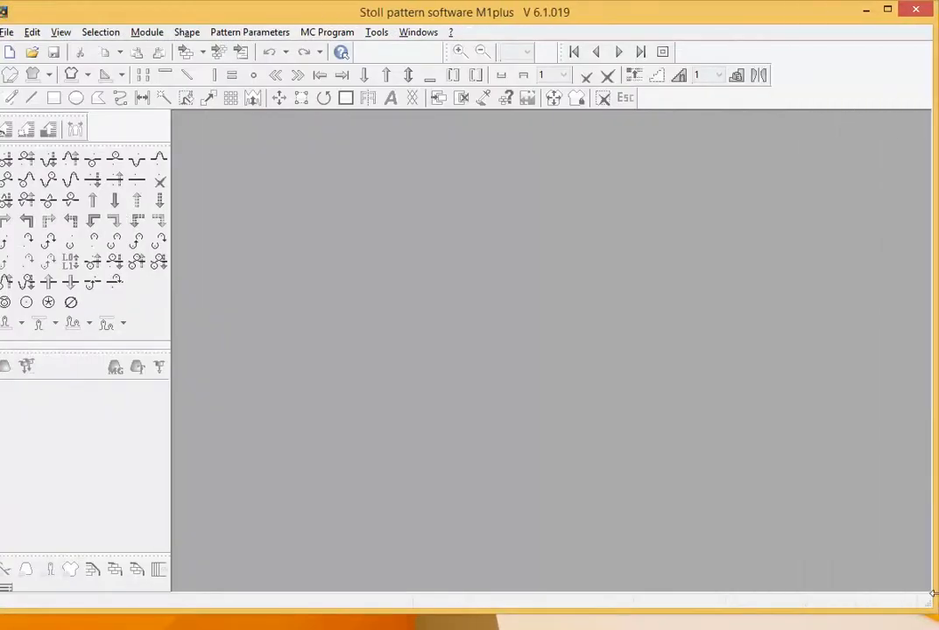
{"action": "left_click", "coordinate": [8, 33]}
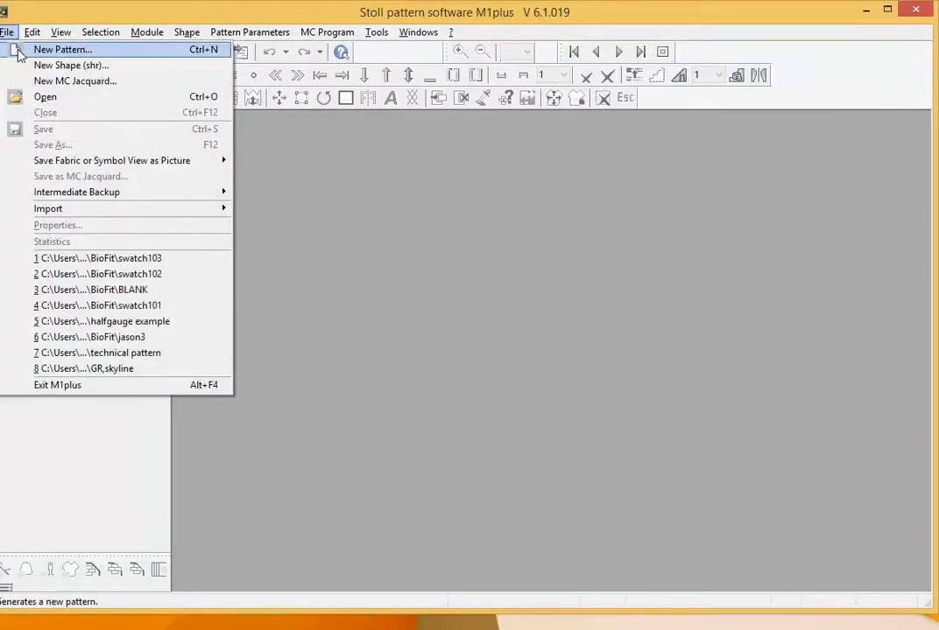
{"action": "left_click", "coordinate": [19, 52]}
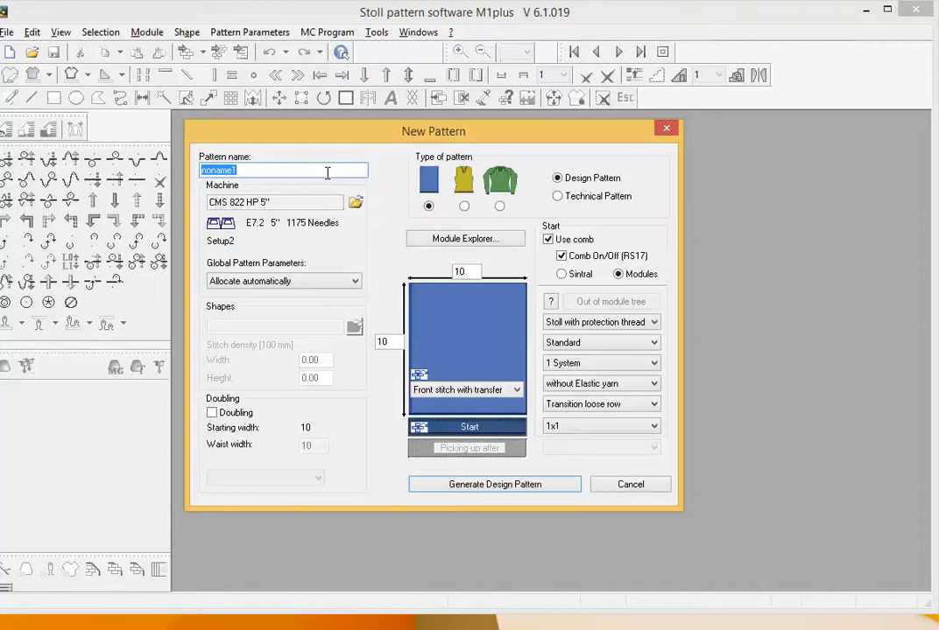
{"action": "type", "text": "A"}
Choose the CMS 822 HP 5" from the Stoll machines catalogue and set its gauge to 7.2.
{"action": "left_click", "coordinate": [355, 207]}
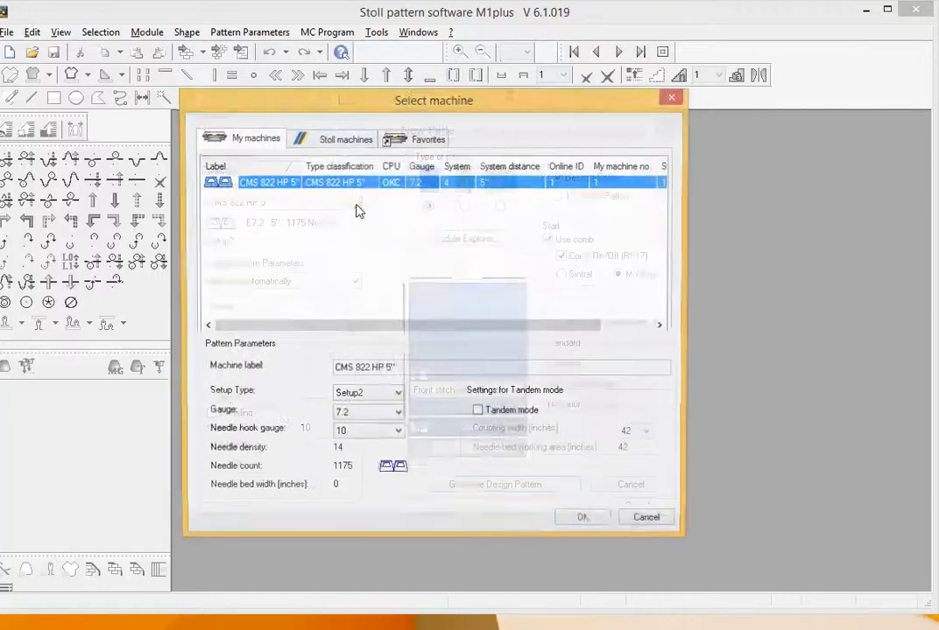
{"action": "left_click", "coordinate": [313, 142]}
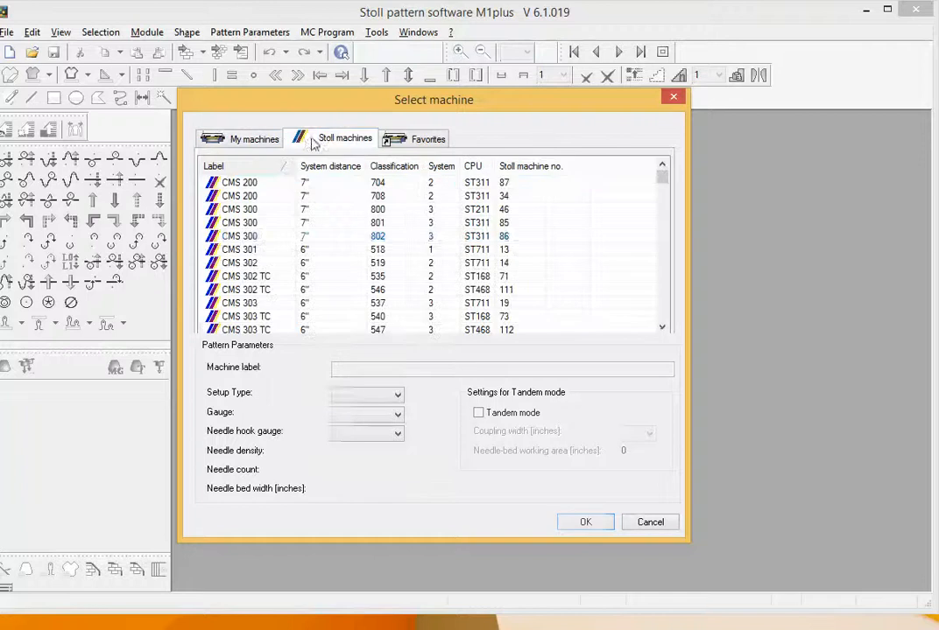
{"action": "scroll", "coordinate": [321, 260], "scroll_direction": "down", "scroll_amount": 8}
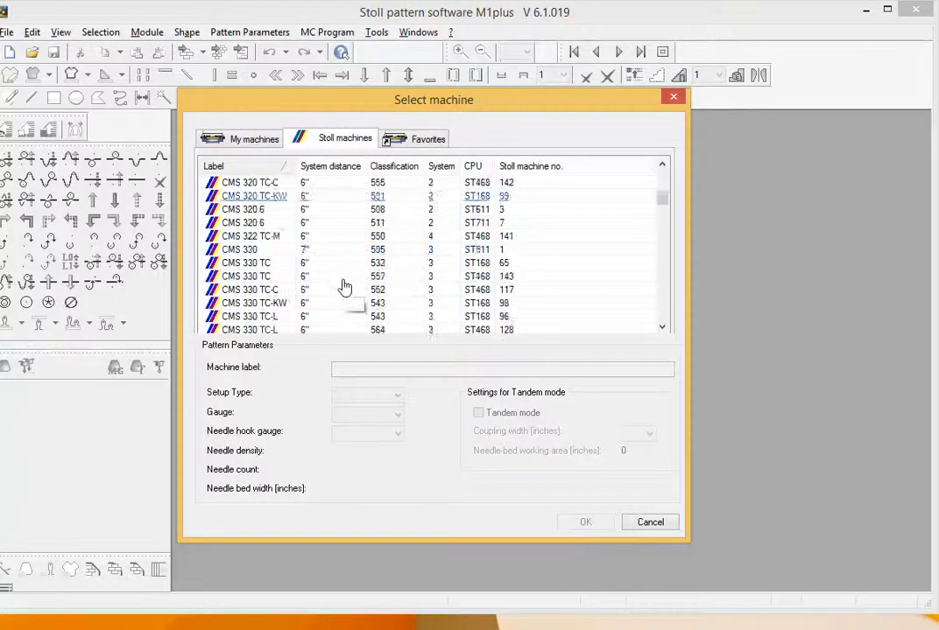
{"action": "scroll", "coordinate": [346, 286], "scroll_direction": "down", "scroll_amount": 12}
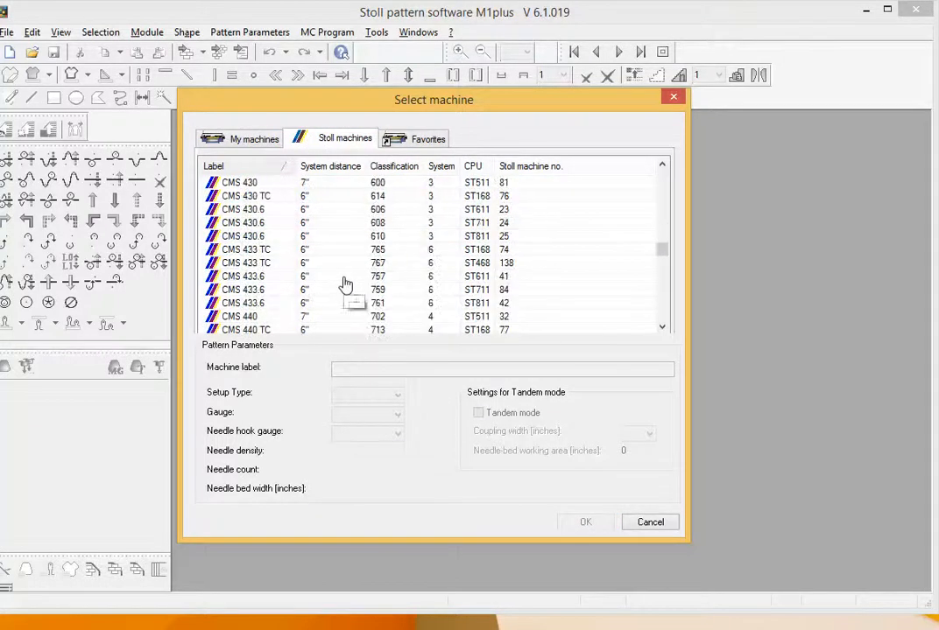
{"action": "scroll", "coordinate": [346, 284], "scroll_direction": "down", "scroll_amount": 15}
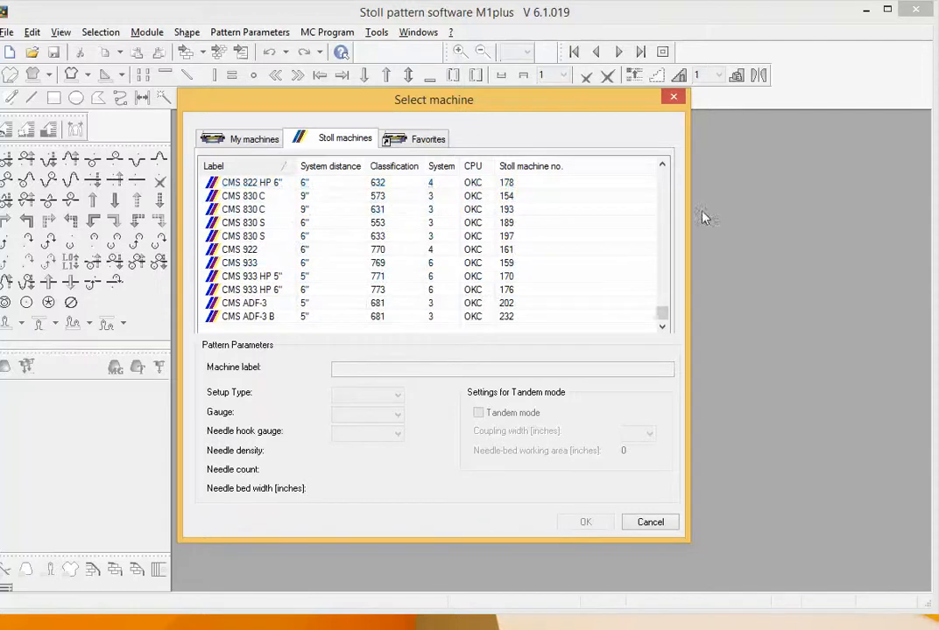
{"action": "left_click", "coordinate": [662, 167]}
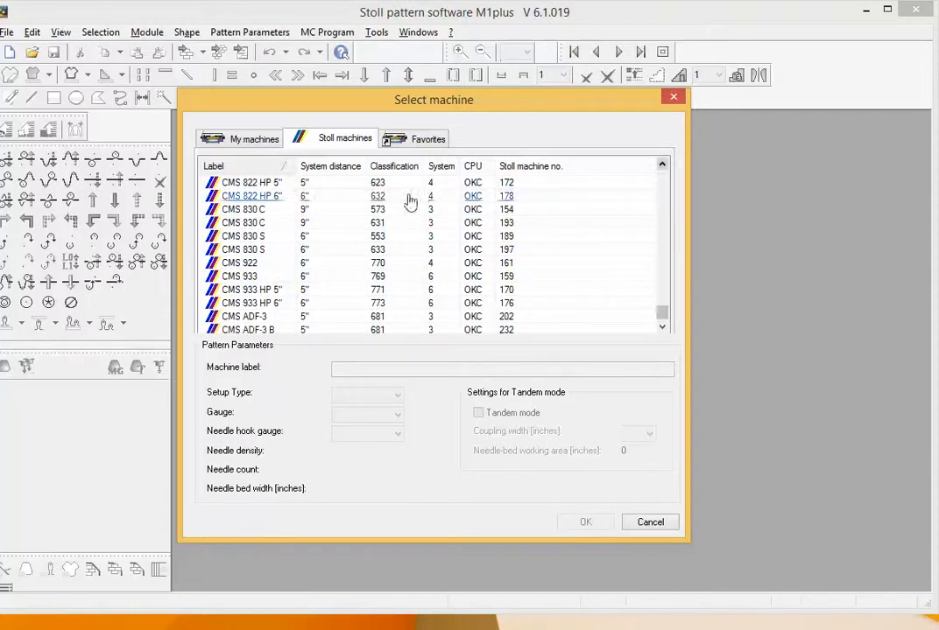
{"action": "left_click", "coordinate": [268, 183]}
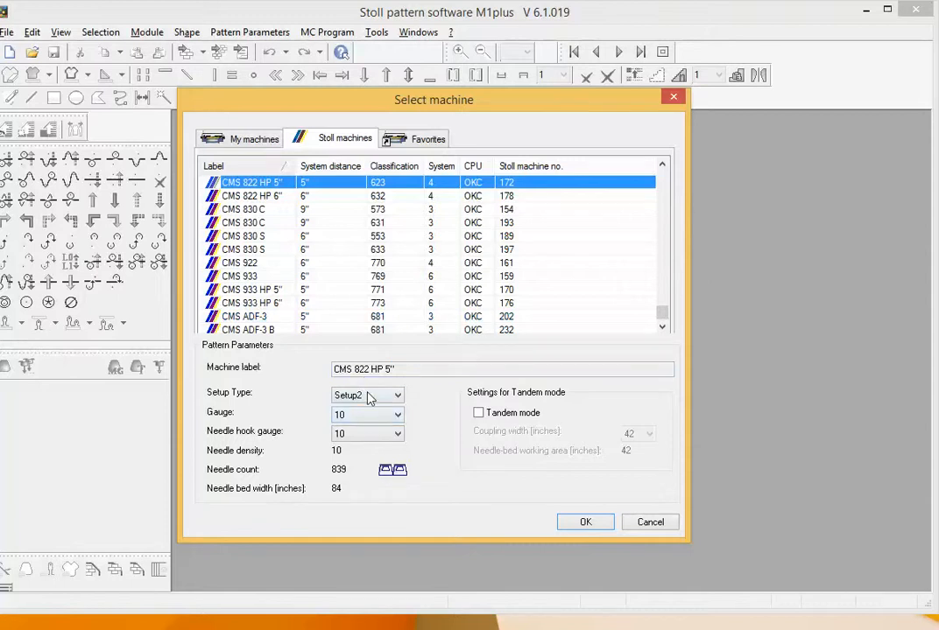
{"action": "scroll", "coordinate": [342, 398], "scroll_direction": "down", "scroll_amount": 1}
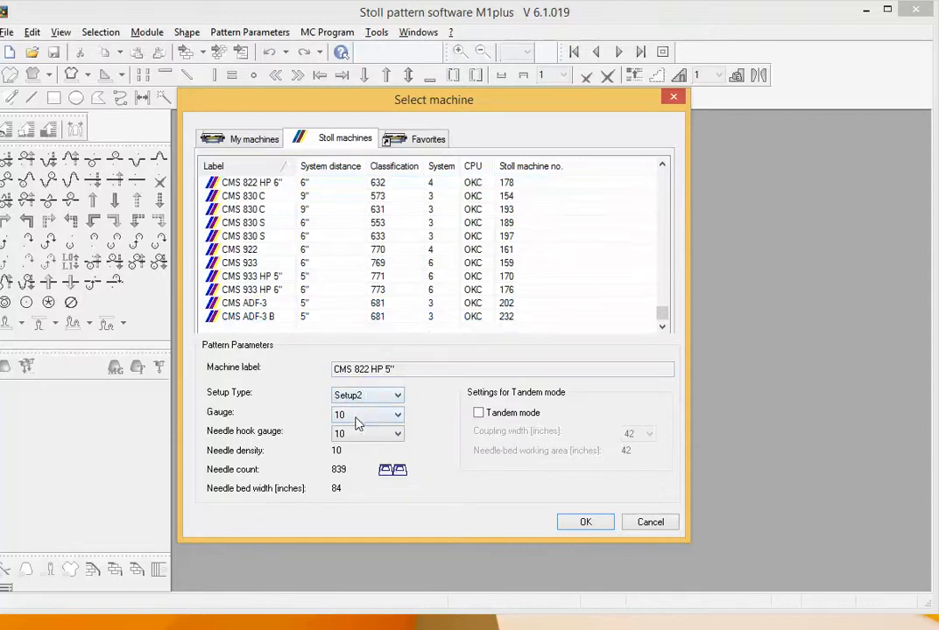
{"action": "left_click", "coordinate": [355, 417]}
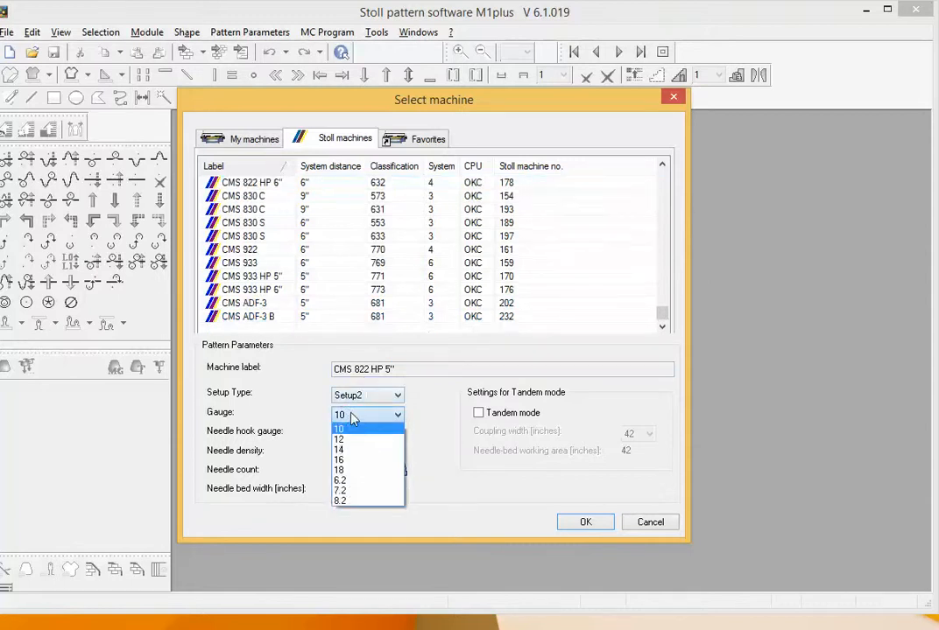
{"action": "left_click", "coordinate": [355, 493]}
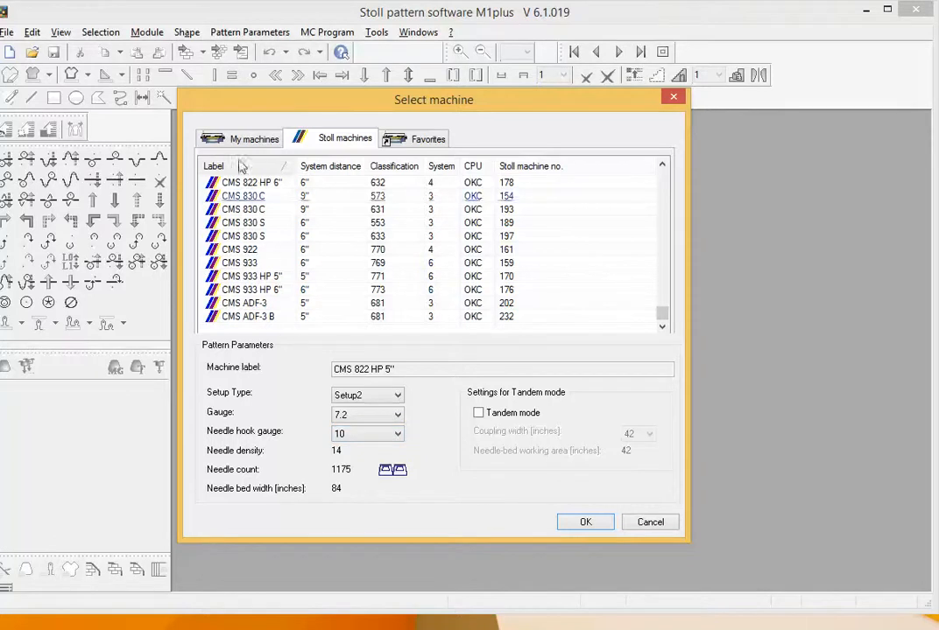
Assign the saved CMS 822 HP 5" from My machines as the pattern's knitting machine.
{"action": "right_click", "coordinate": [257, 183]}
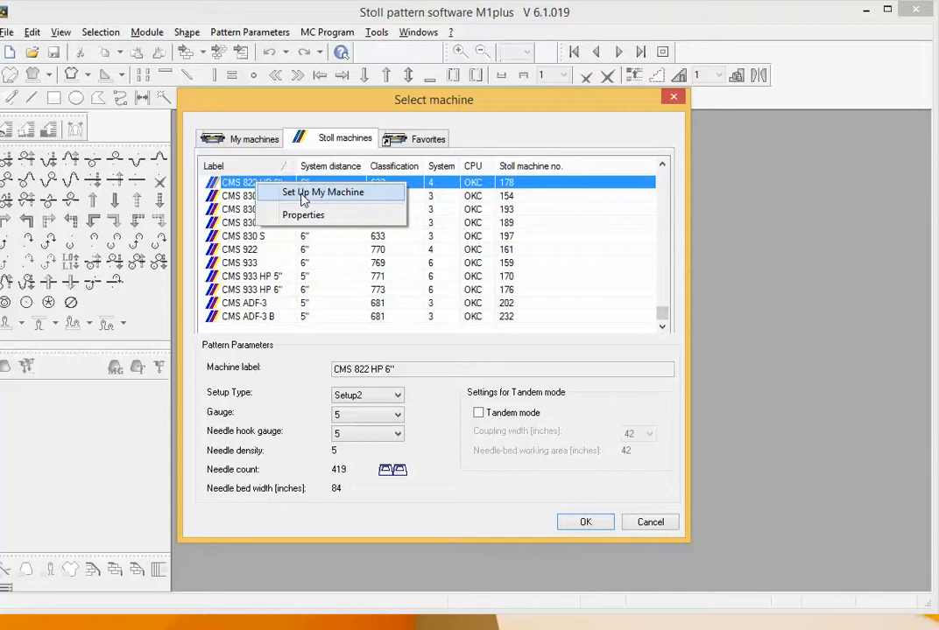
{"action": "left_click", "coordinate": [238, 138]}
{"action": "left_click", "coordinate": [290, 237]}
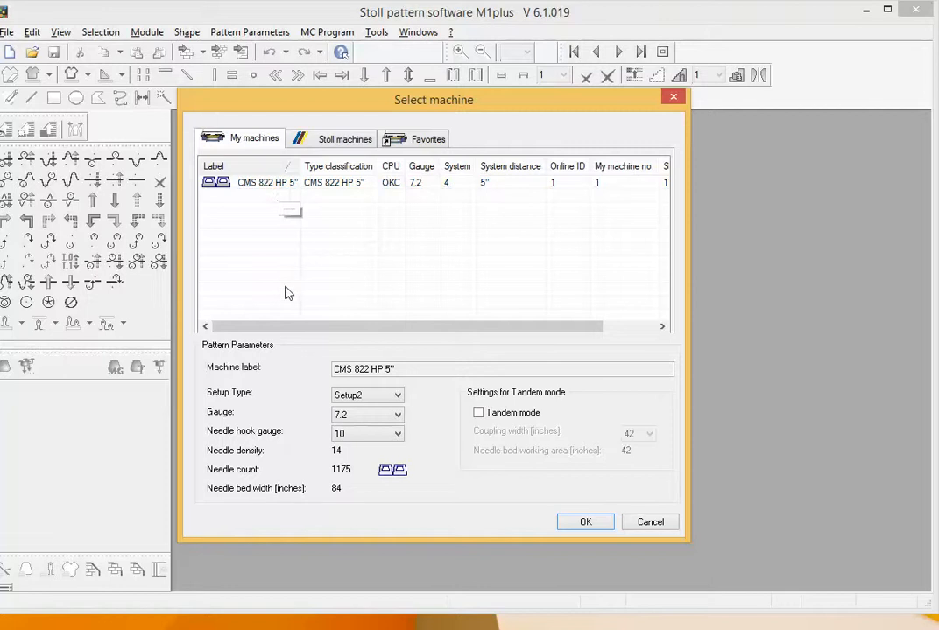
{"action": "left_click", "coordinate": [595, 523]}
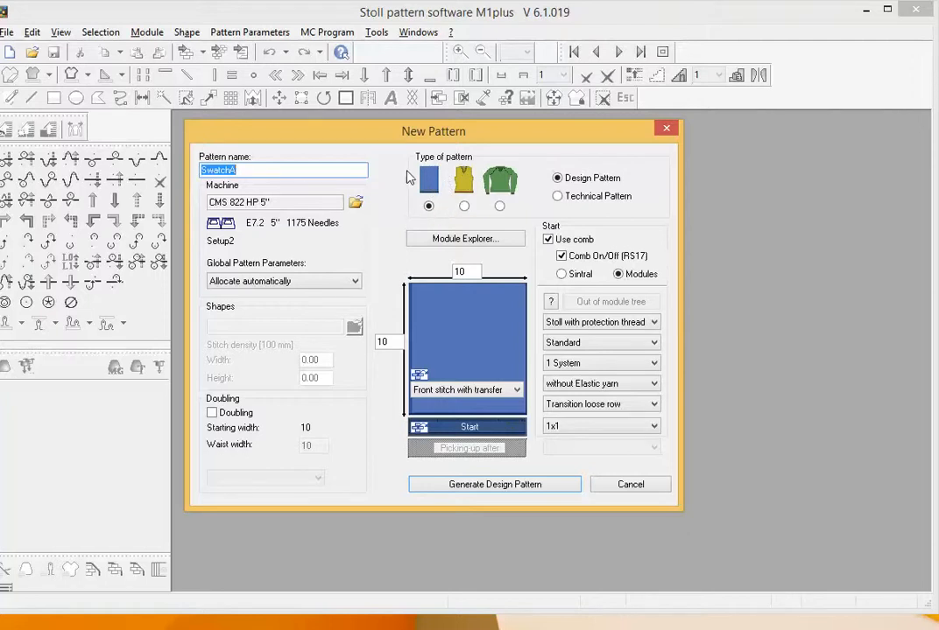
Set the pattern width to 10 and generate the design pattern with a 1x1 start.
{"action": "left_click", "coordinate": [471, 272]}
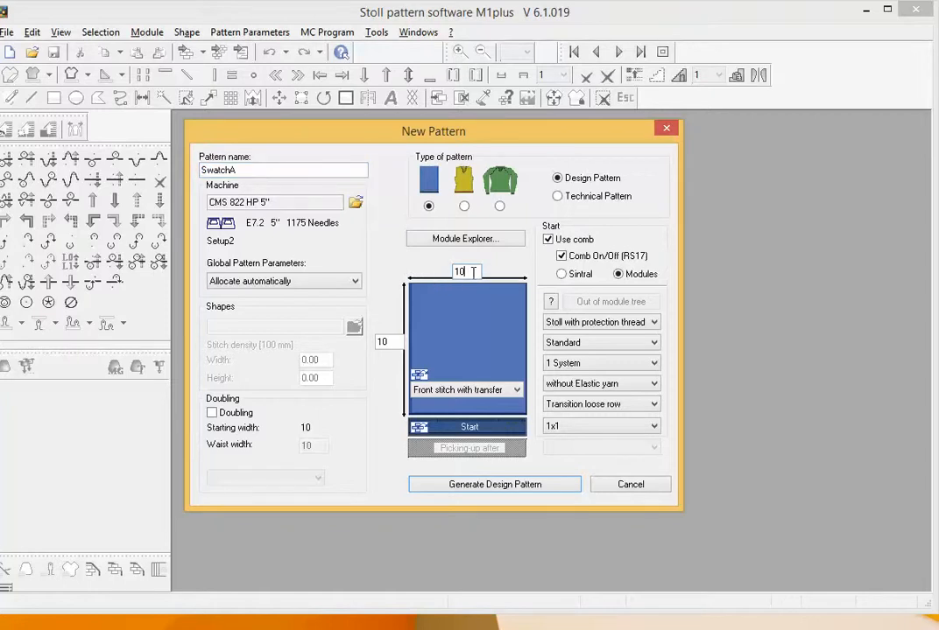
{"action": "left_click_drag", "start_coordinate": [472, 272], "coordinate": [456, 277]}
{"action": "left_click", "coordinate": [646, 432]}
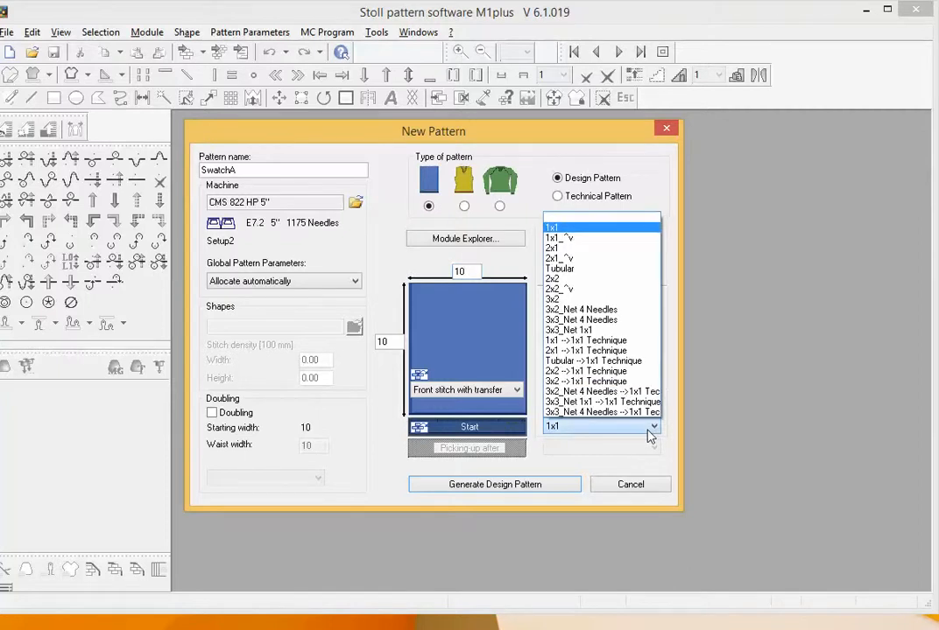
{"action": "left_click", "coordinate": [371, 449]}
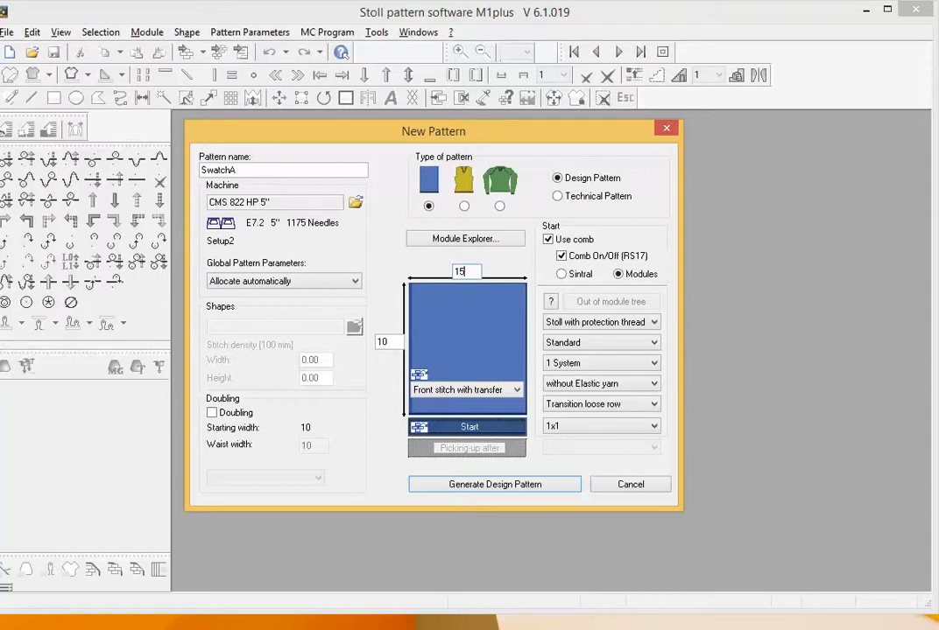
{"action": "key", "text": "Tab"}
{"action": "left_click", "coordinate": [463, 273]}
{"action": "left_click", "coordinate": [535, 491]}
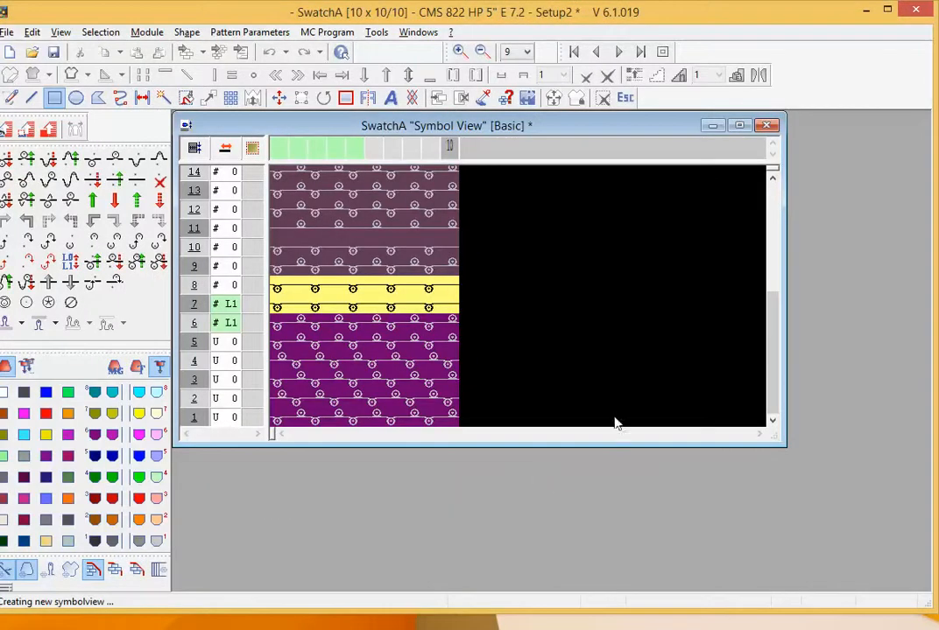
Enlarge the Symbol View window, show the Steps of Processing toolbar, and place it over the empty area beside the pattern.
{"action": "left_click_drag", "start_coordinate": [784, 444], "coordinate": [929, 592]}
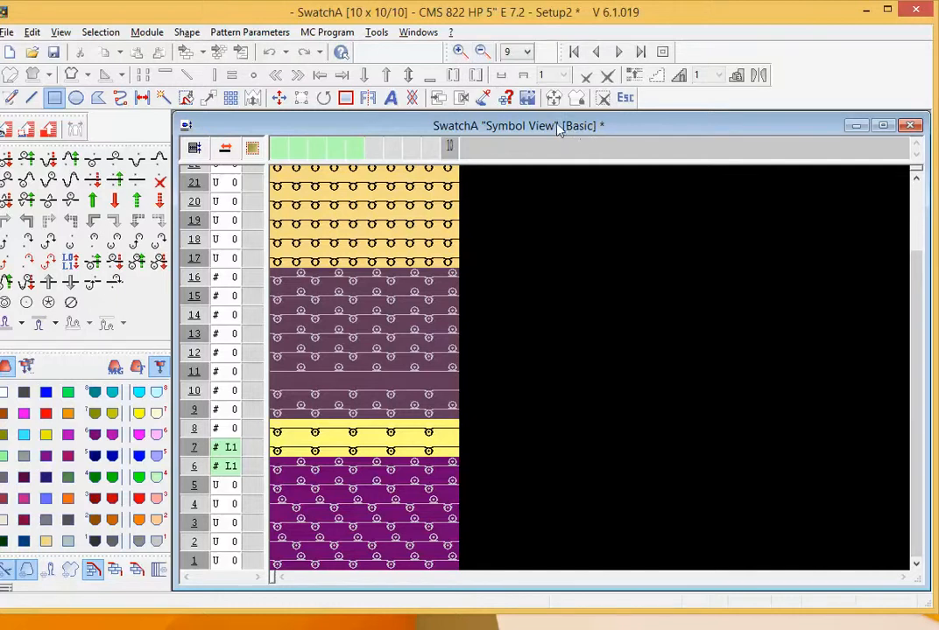
{"action": "left_click", "coordinate": [60, 32]}
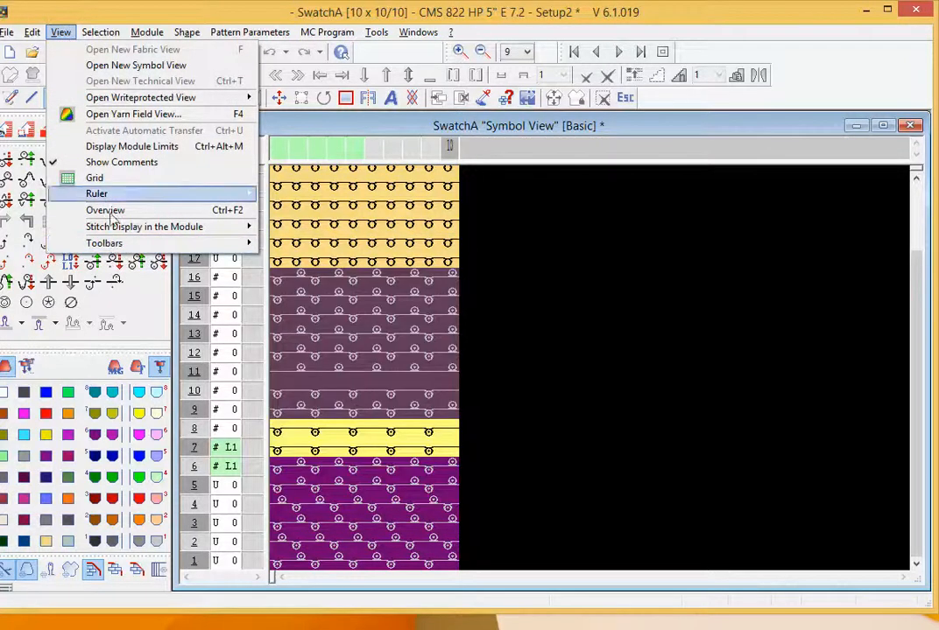
{"action": "mouse_move", "coordinate": [105, 242]}
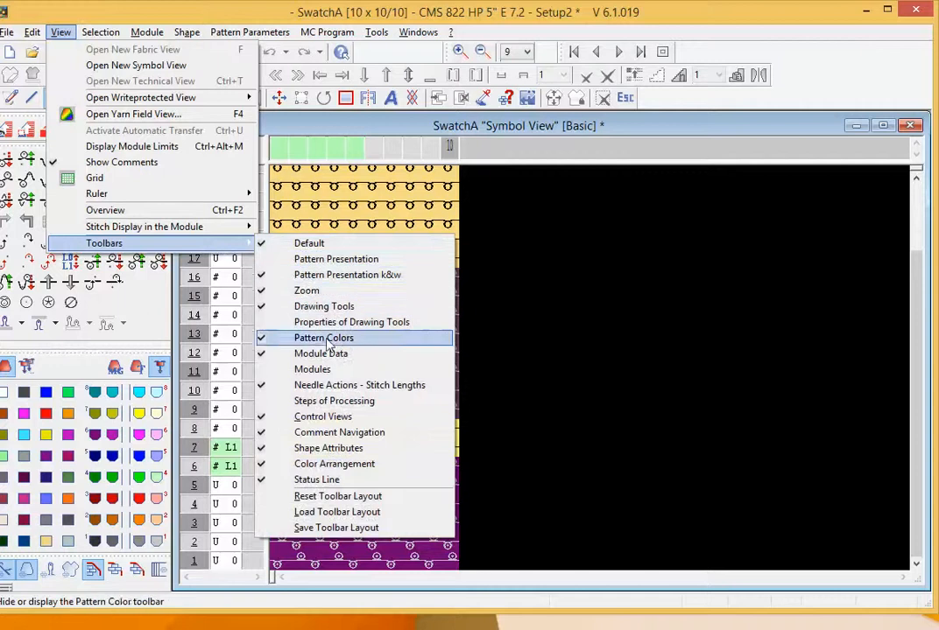
{"action": "left_click", "coordinate": [332, 401]}
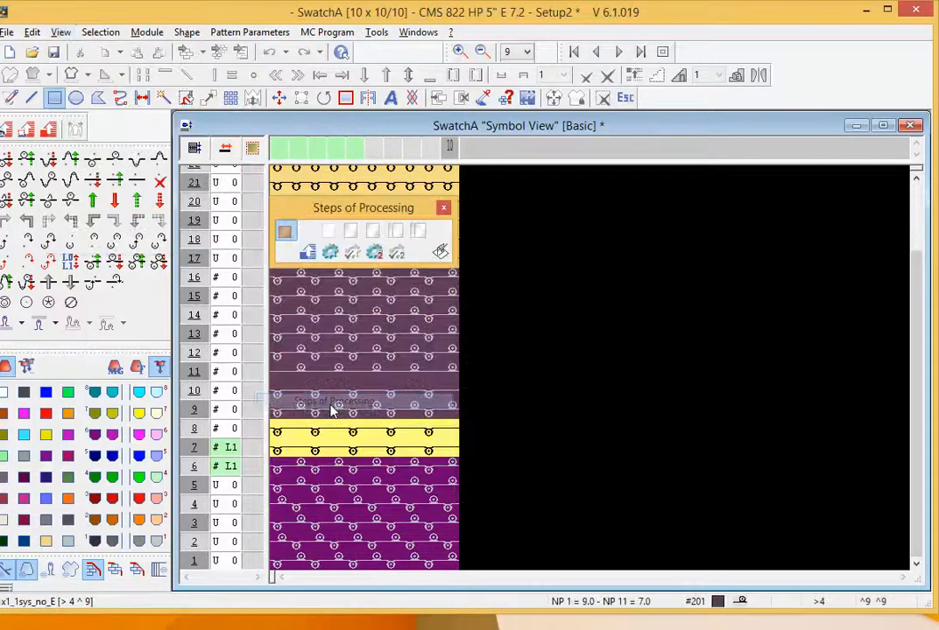
{"action": "left_click_drag", "start_coordinate": [333, 207], "coordinate": [623, 235]}
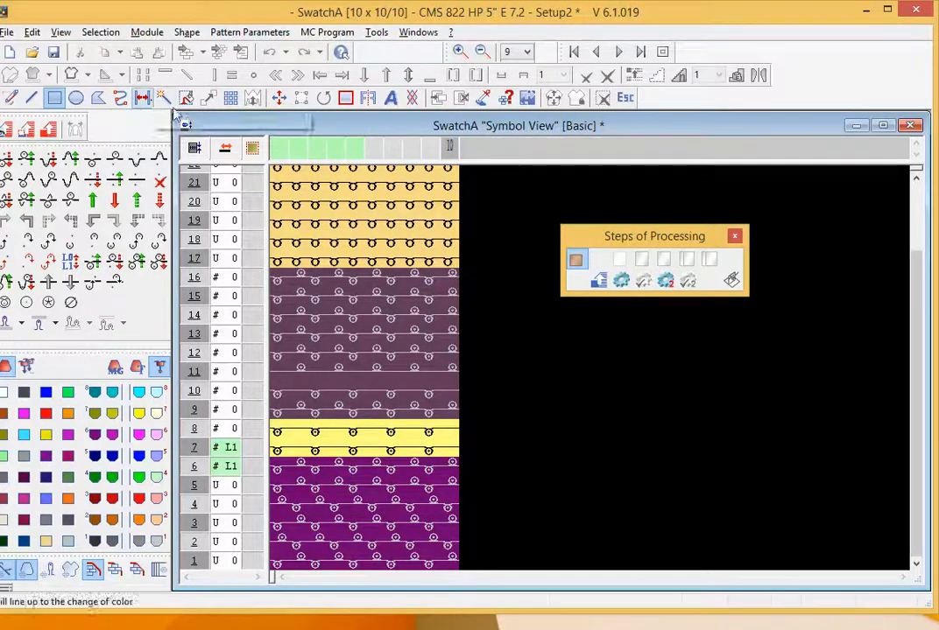
Reposition the expanded pattern's Control View window and examine its rows from the start up to the front stitches.
{"action": "left_click_drag", "start_coordinate": [309, 127], "coordinate": [186, 128]}
{"action": "scroll", "coordinate": [342, 314], "scroll_direction": "up", "scroll_amount": 4}
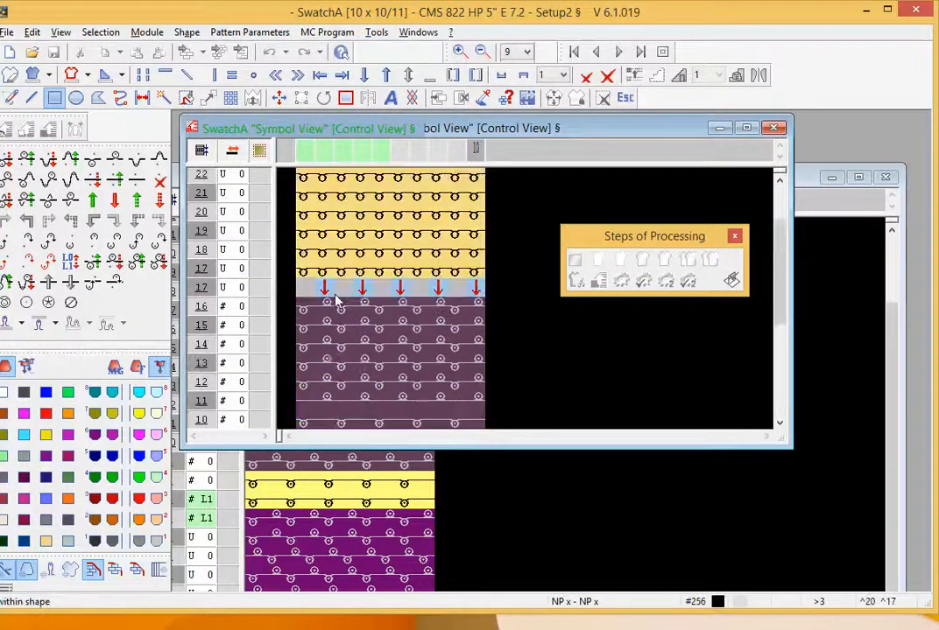
{"action": "scroll", "coordinate": [338, 301], "scroll_direction": "up", "scroll_amount": 2}
{"action": "scroll", "coordinate": [338, 301], "scroll_direction": "down", "scroll_amount": 5}
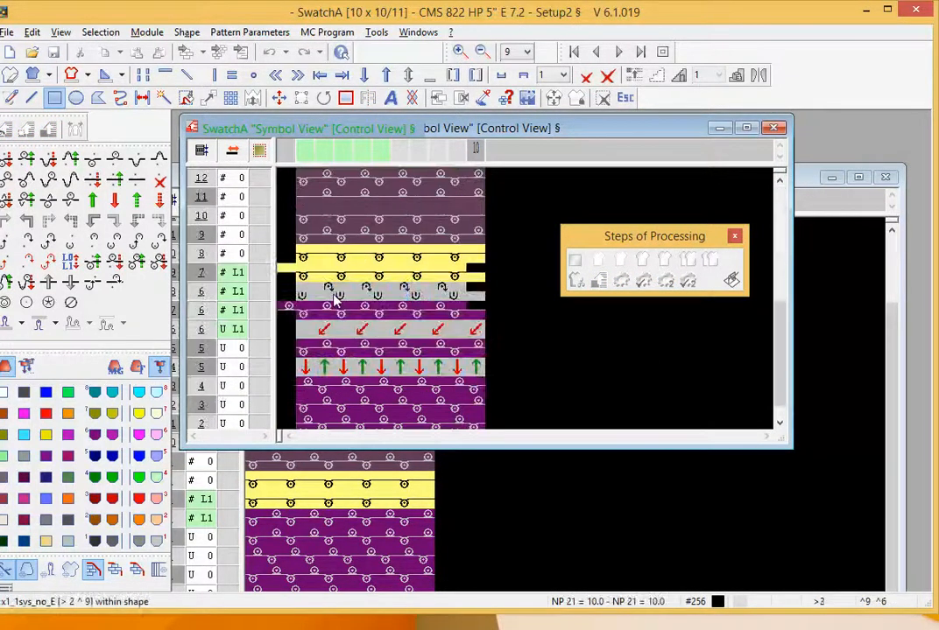
{"action": "scroll", "coordinate": [337, 300], "scroll_direction": "down", "scroll_amount": 1}
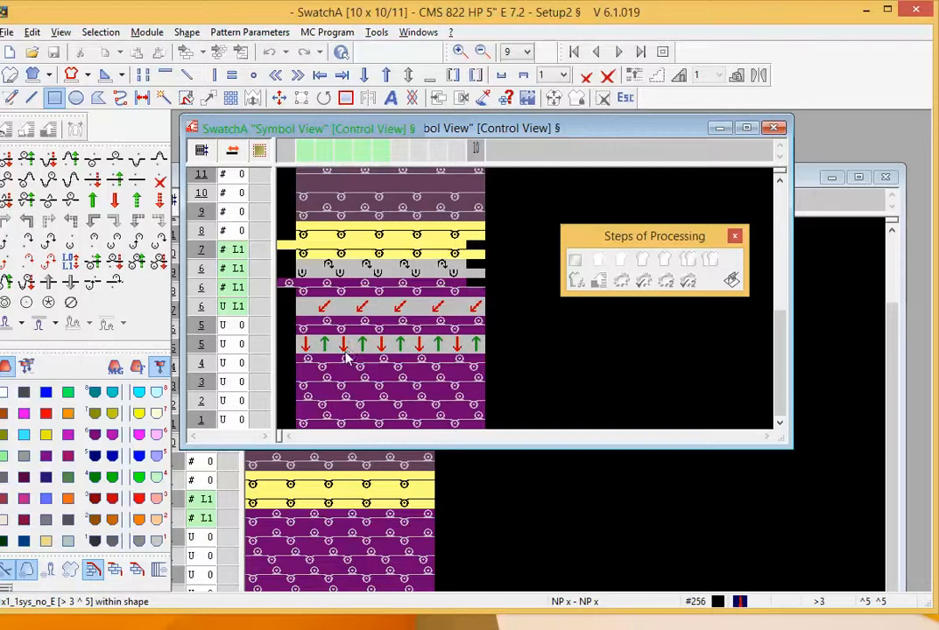
{"action": "scroll", "coordinate": [343, 359], "scroll_direction": "up", "scroll_amount": 12}
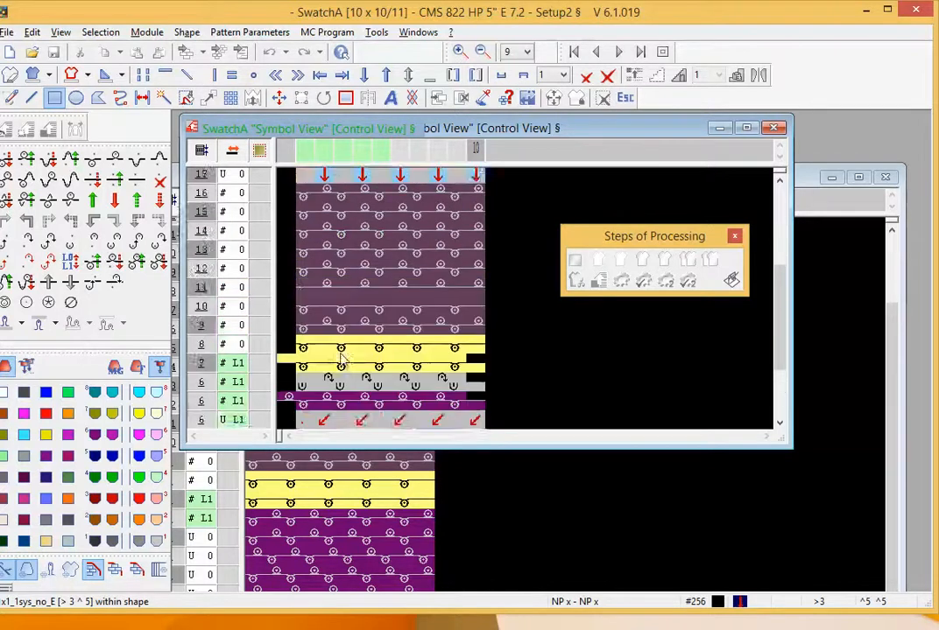
{"action": "scroll", "coordinate": [342, 359], "scroll_direction": "up", "scroll_amount": 1}
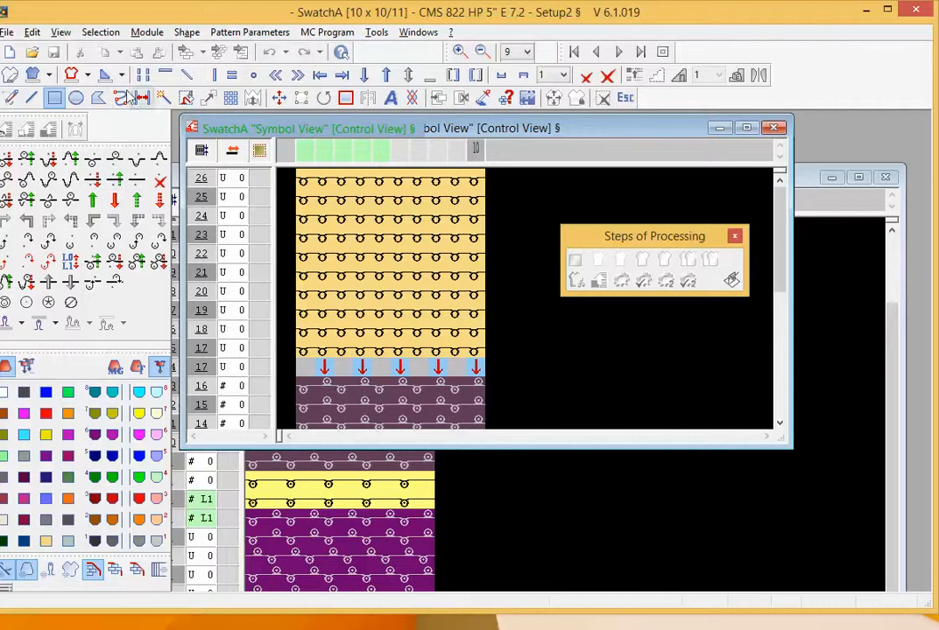
Open a new Fabric View of the expanded pattern, inspect the stitches above the start, and reposition its window.
{"action": "left_click", "coordinate": [60, 31]}
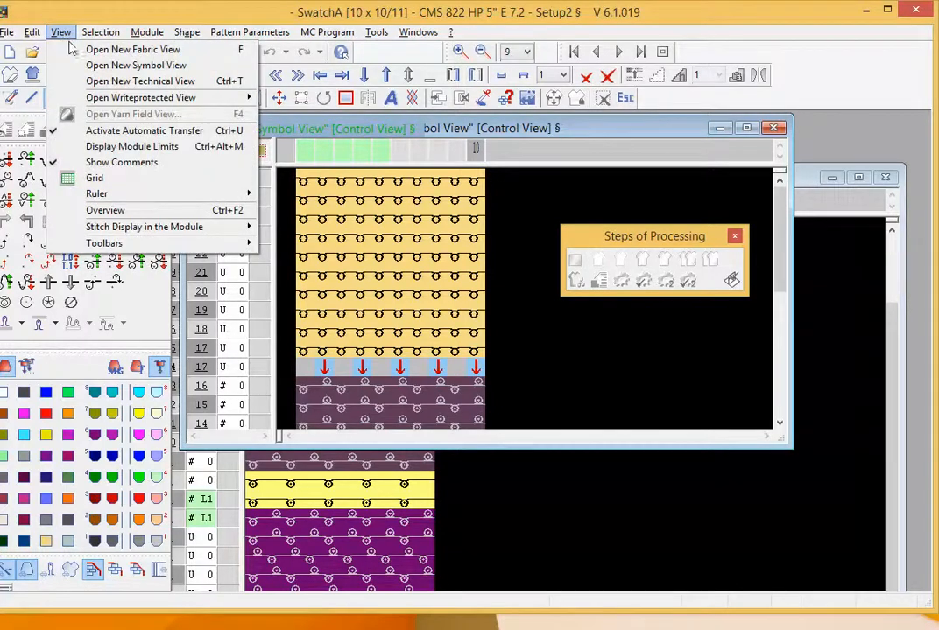
{"action": "left_click", "coordinate": [70, 50]}
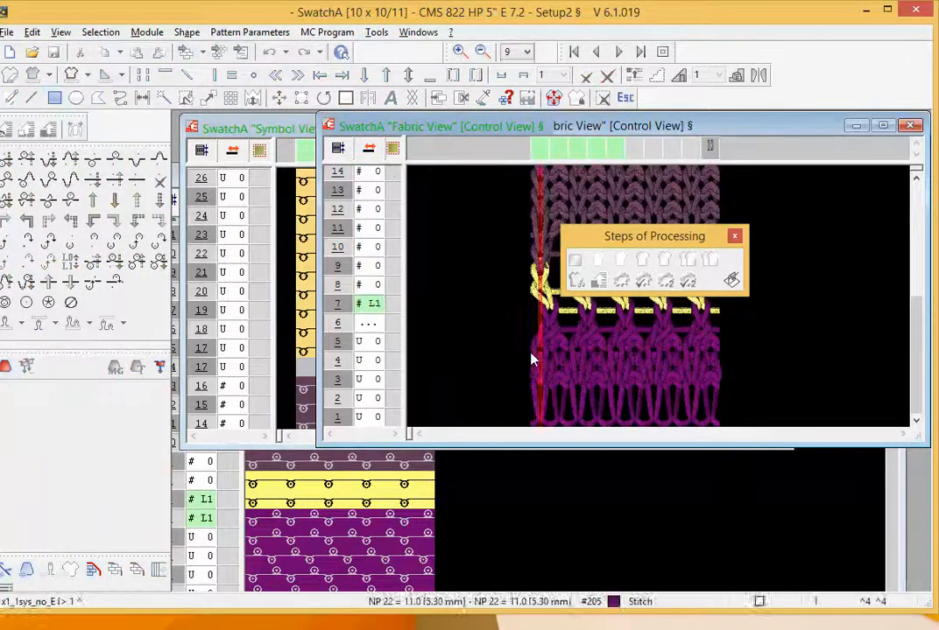
{"action": "scroll", "coordinate": [517, 356], "scroll_direction": "up", "scroll_amount": 2}
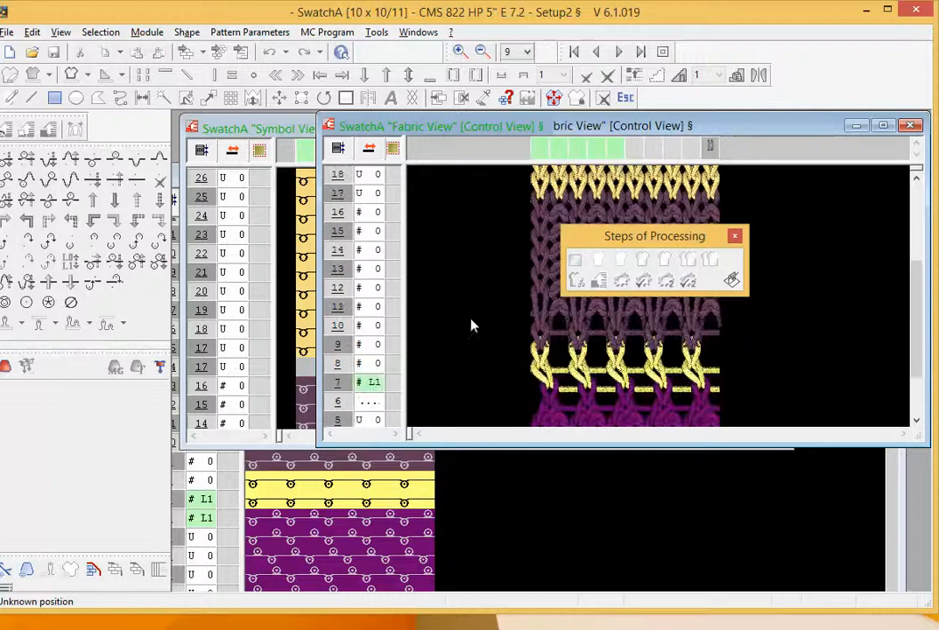
{"action": "left_click_drag", "start_coordinate": [441, 129], "coordinate": [264, 141]}
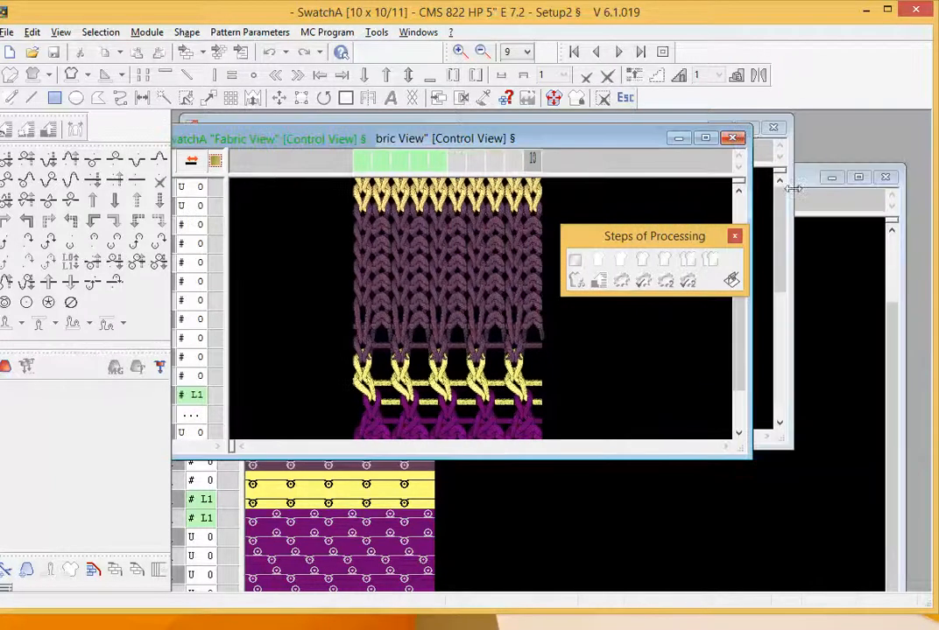
Move the Fabric View aside and open a new Technical View of the expanded pattern beside the tool palettes.
{"action": "left_click_drag", "start_coordinate": [331, 147], "coordinate": [608, 156]}
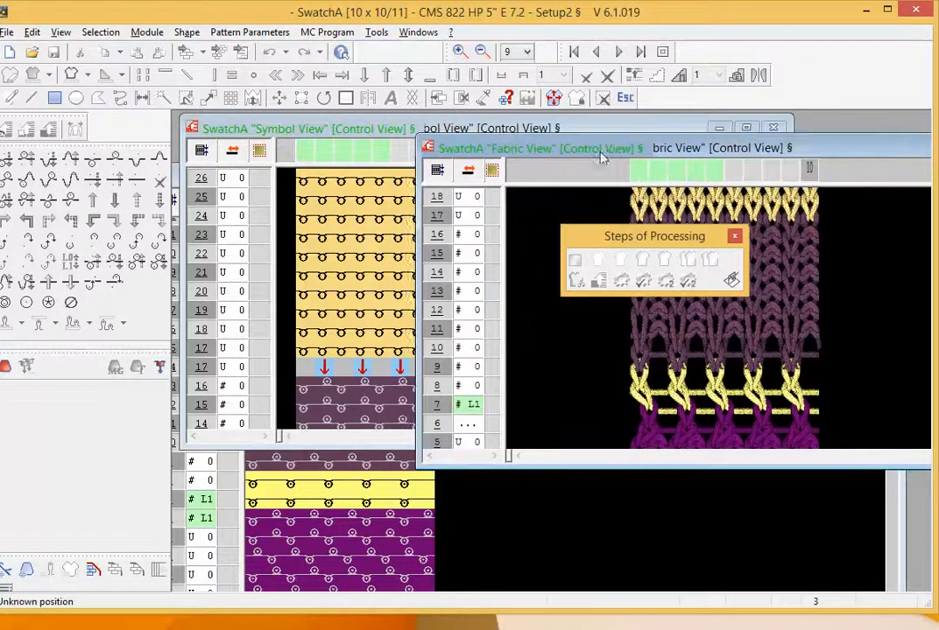
{"action": "left_click", "coordinate": [517, 555]}
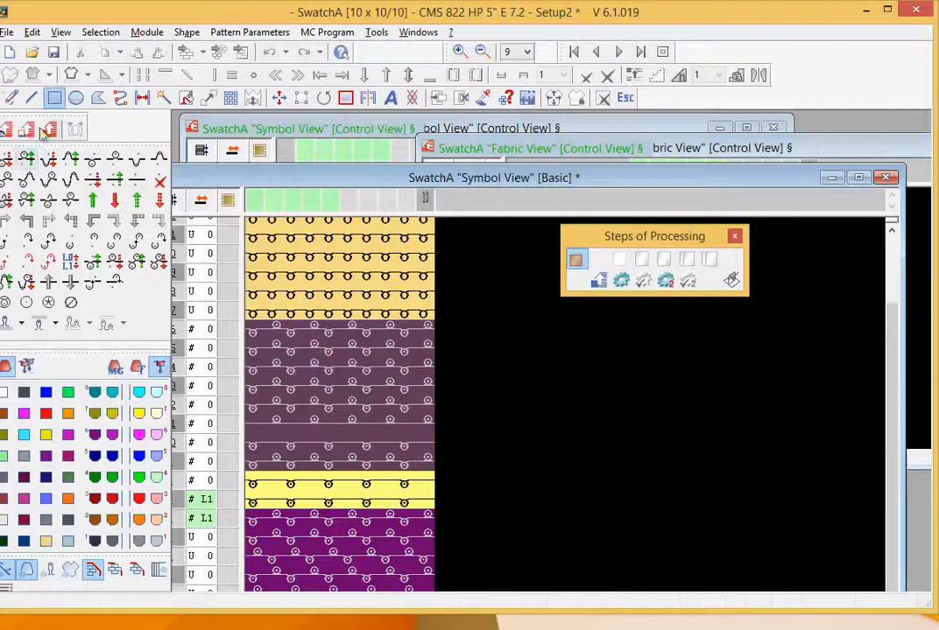
{"action": "left_click", "coordinate": [218, 127]}
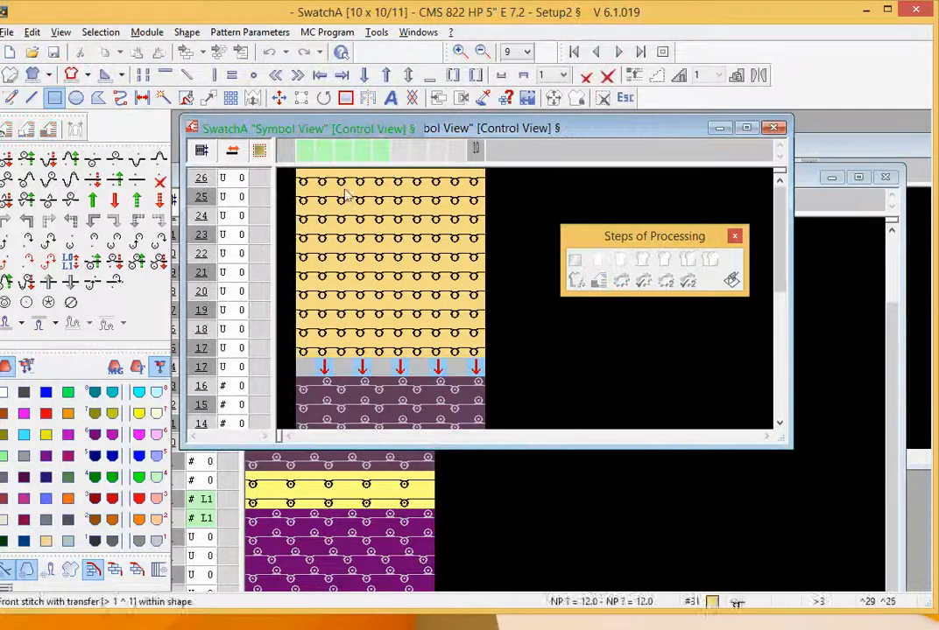
{"action": "left_click", "coordinate": [63, 34]}
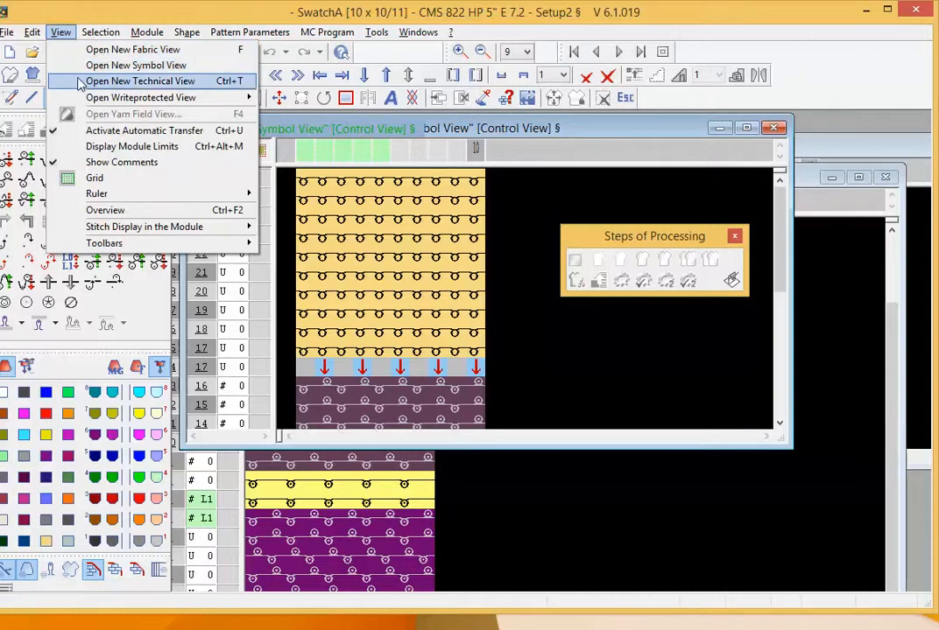
{"action": "left_click", "coordinate": [81, 82]}
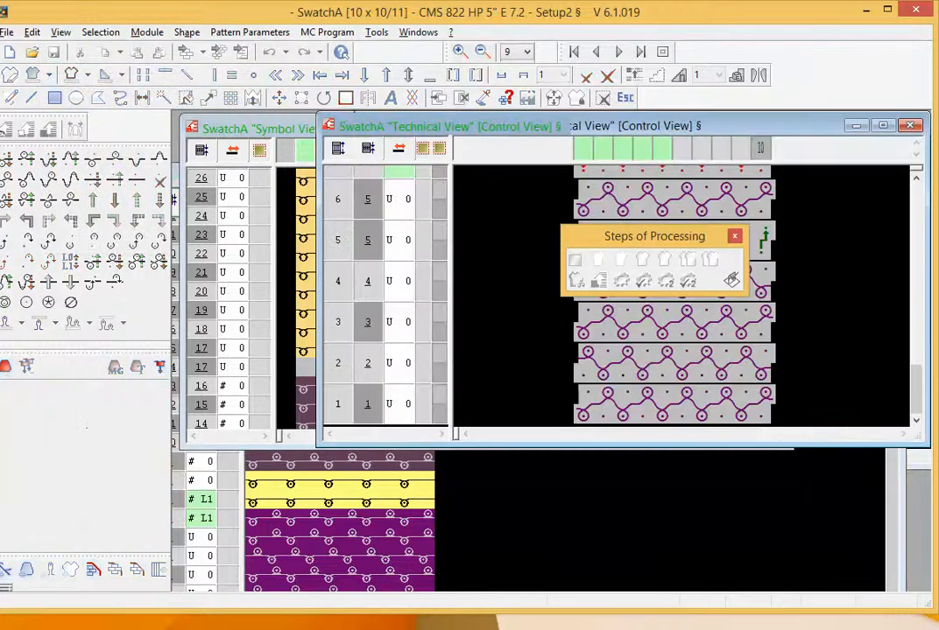
{"action": "left_click_drag", "start_coordinate": [429, 127], "coordinate": [264, 129]}
Examine the Technical View rows from the 1x1 start up to the transfer and the first front-stitch rows.
{"action": "right_click", "coordinate": [388, 287]}
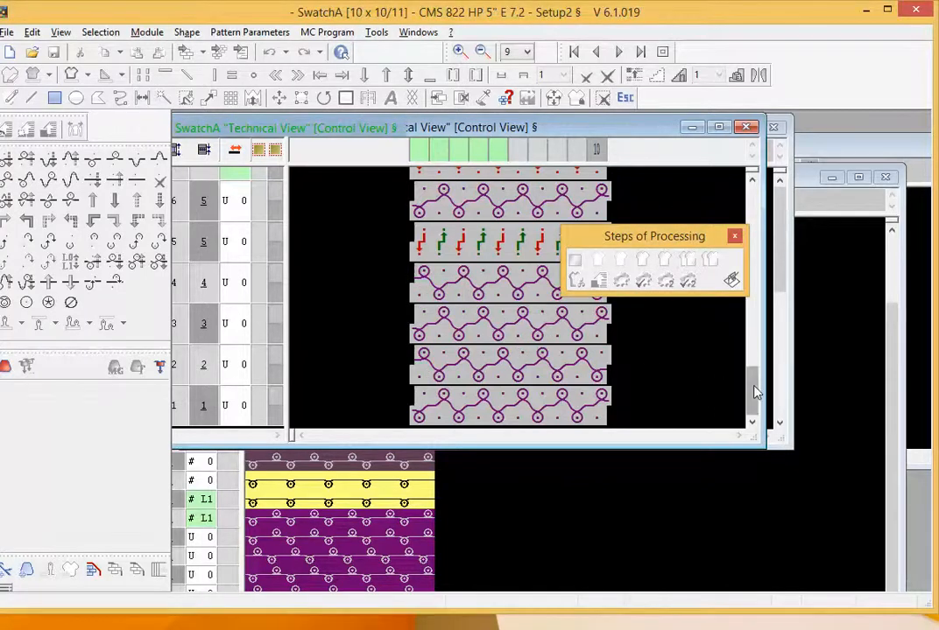
{"action": "left_click_drag", "start_coordinate": [755, 393], "coordinate": [760, 355]}
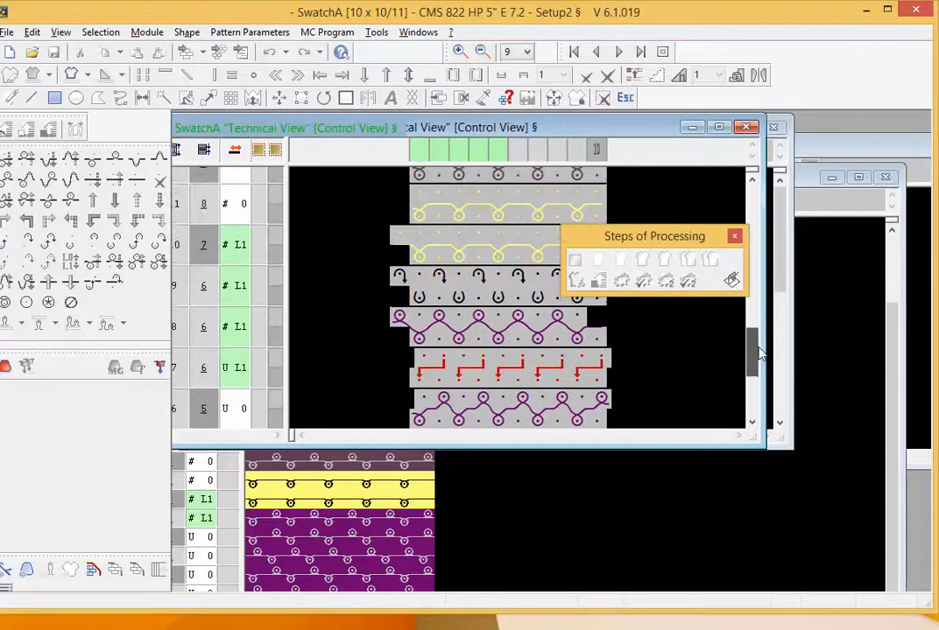
{"action": "right_click", "coordinate": [466, 234]}
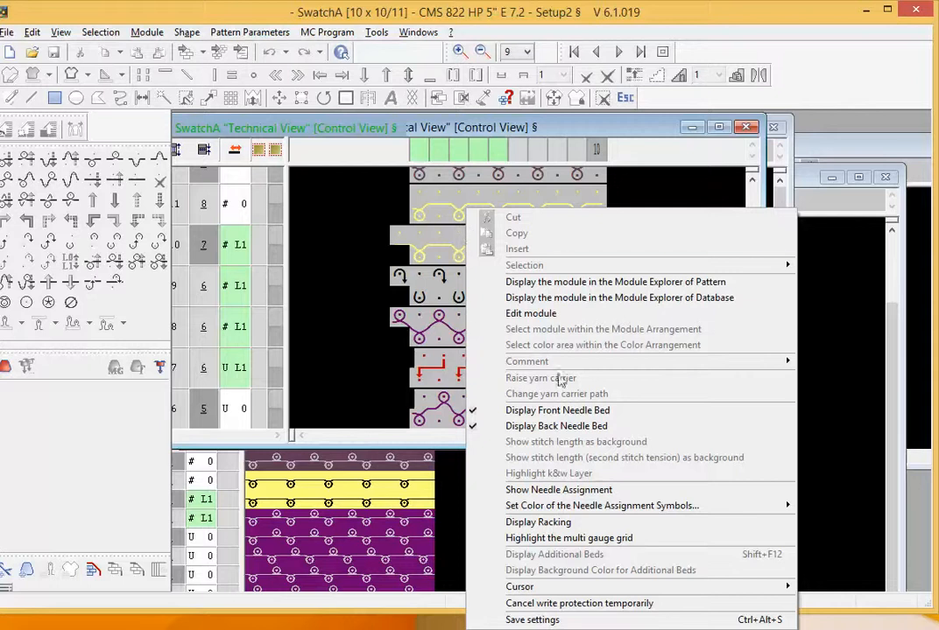
{"action": "left_click", "coordinate": [618, 490]}
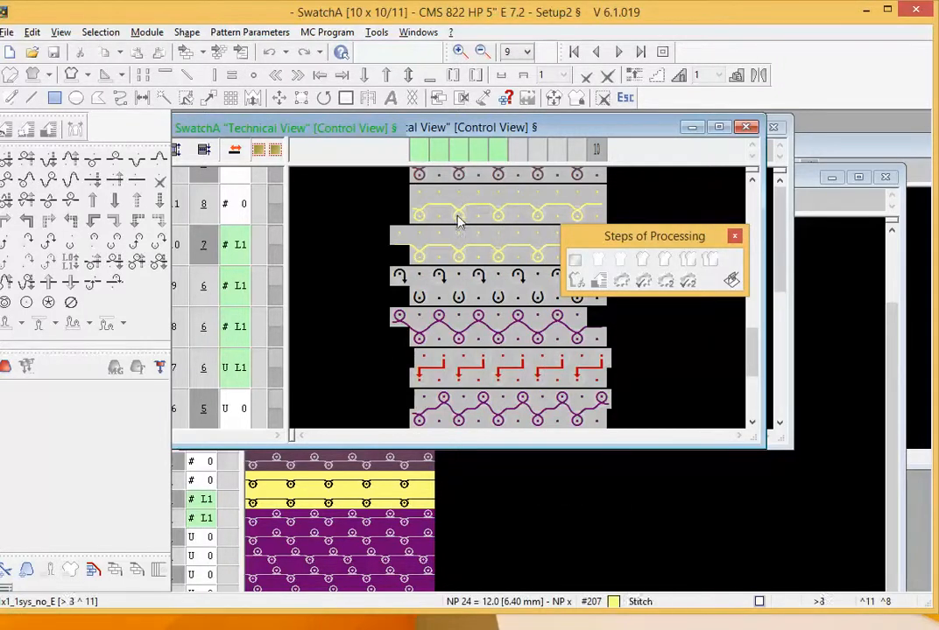
{"action": "scroll", "coordinate": [474, 247], "scroll_direction": "up", "scroll_amount": 2}
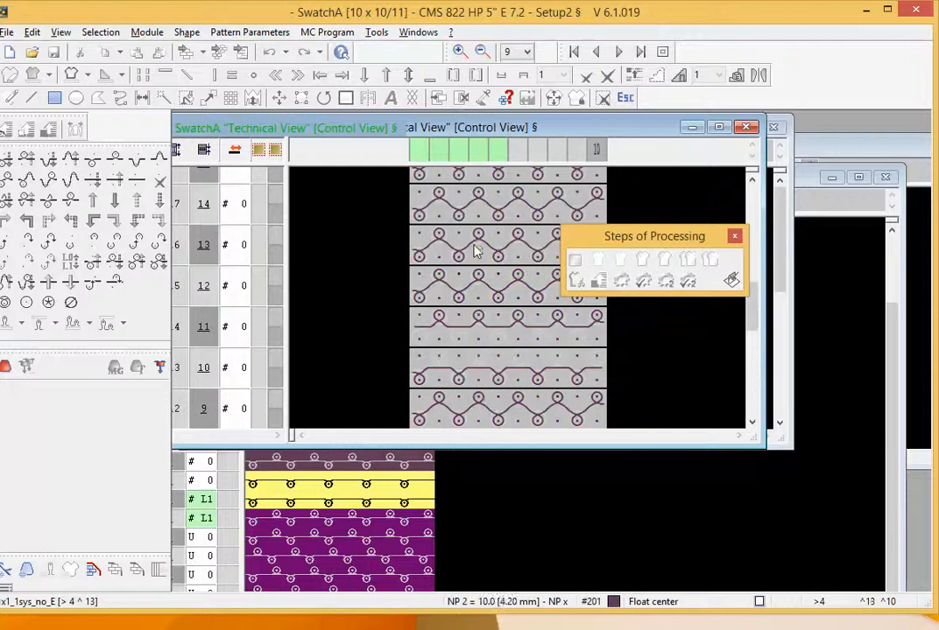
{"action": "scroll", "coordinate": [474, 250], "scroll_direction": "up", "scroll_amount": 2}
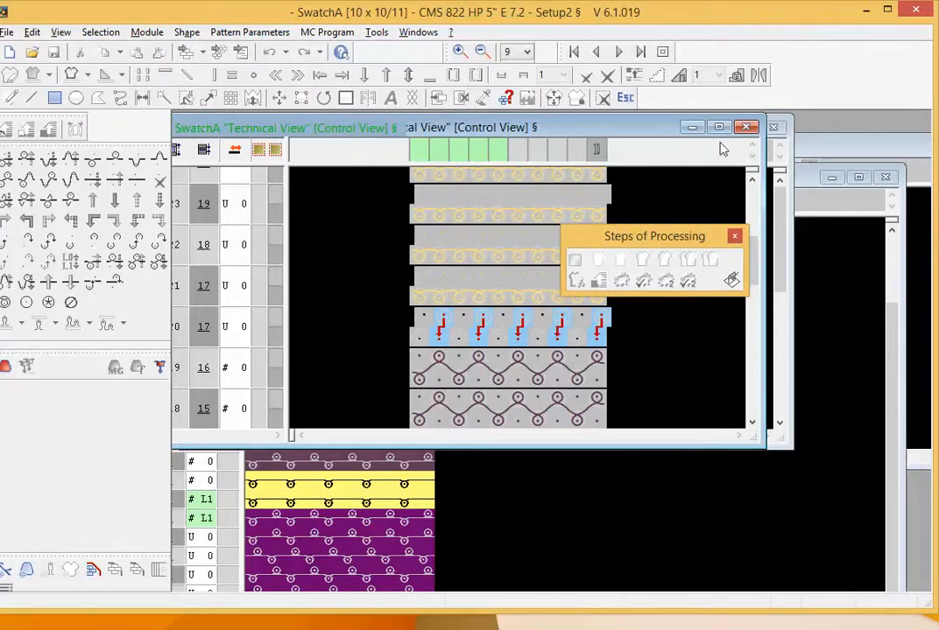
Close the three Control View windows of the expanded pattern and reposition the Basic Symbol View window.
{"action": "left_click", "coordinate": [746, 128]}
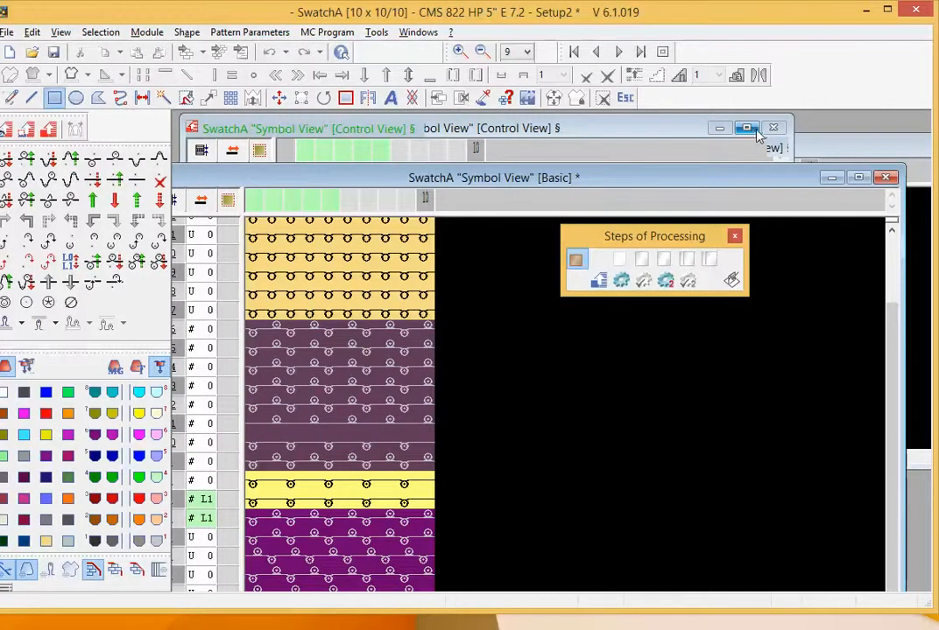
{"action": "left_click", "coordinate": [774, 129]}
{"action": "left_click_drag", "start_coordinate": [802, 147], "coordinate": [598, 187]}
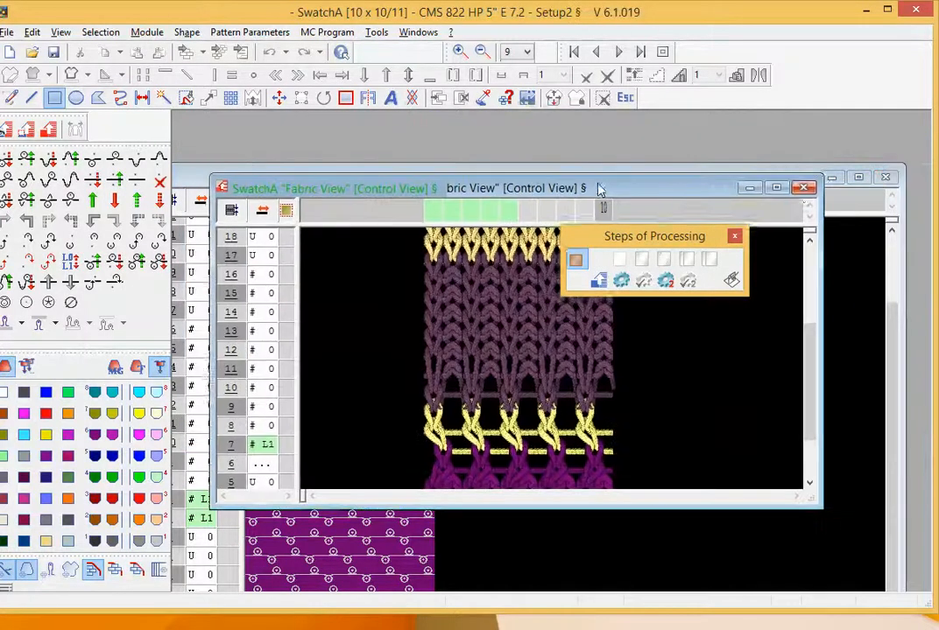
{"action": "left_click", "coordinate": [805, 186]}
{"action": "left_click_drag", "start_coordinate": [751, 188], "coordinate": [744, 132]}
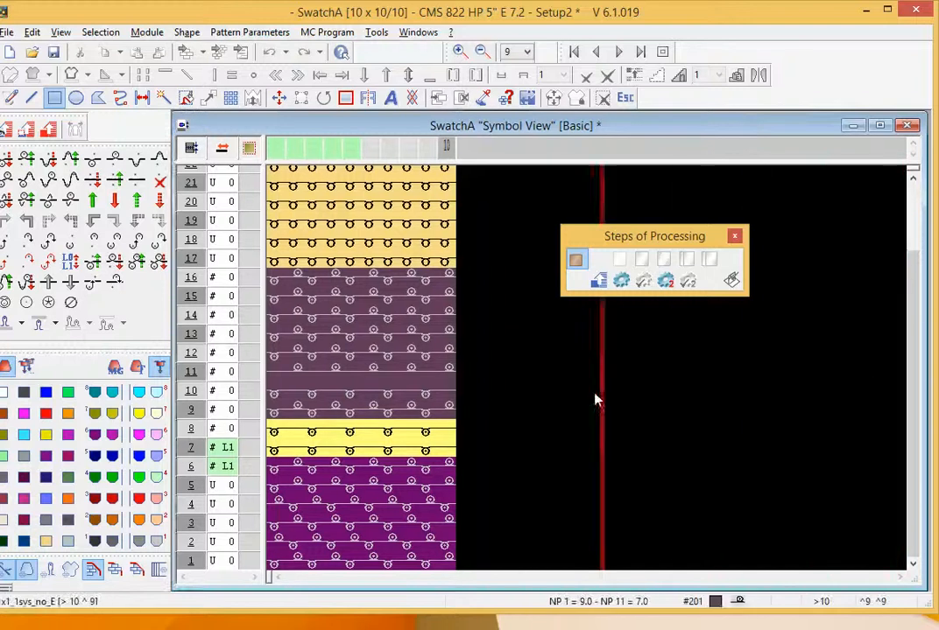
Select the front-stitch rows 17 to 26 across all ten columns, then clear that area selection.
{"action": "scroll", "coordinate": [494, 403], "scroll_direction": "up", "scroll_amount": 2}
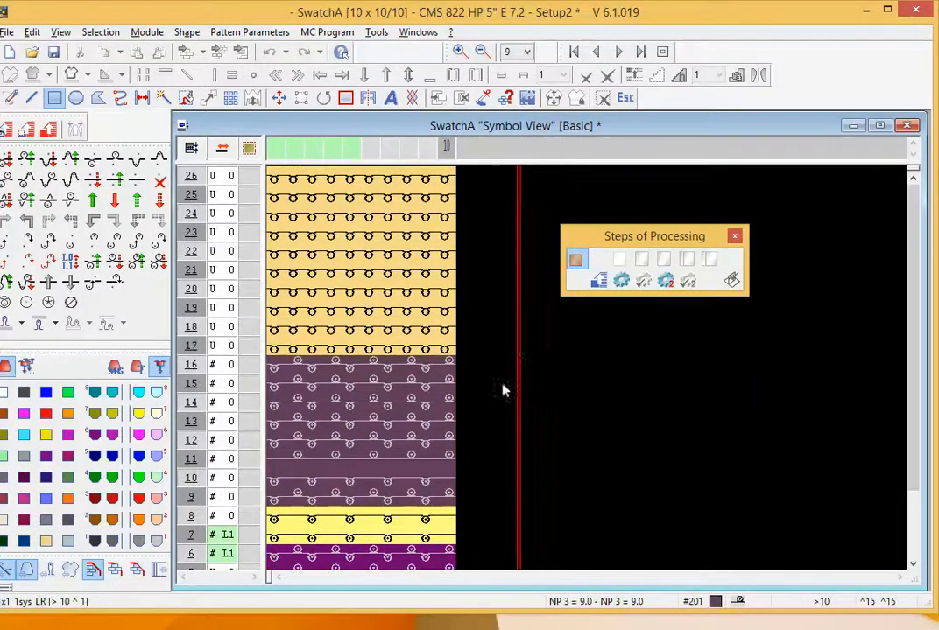
{"action": "right_click", "coordinate": [281, 339]}
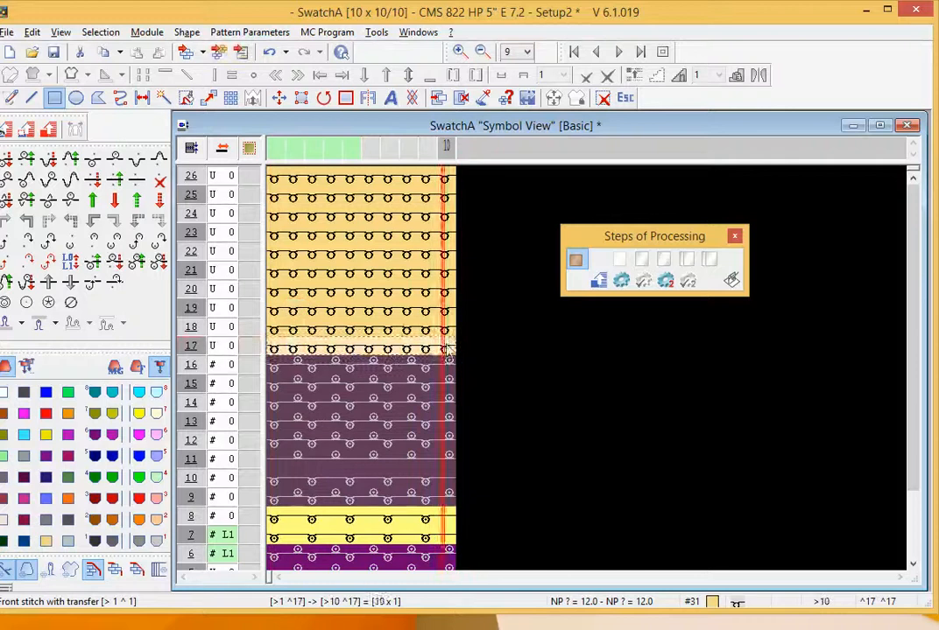
{"action": "mouse_move", "coordinate": [452, 348]}
{"action": "left_mouse_down"}
{"action": "mouse_move", "coordinate": [329, 209]}
{"action": "mouse_move", "coordinate": [274, 193]}
{"action": "mouse_move", "coordinate": [274, 178]}
{"action": "left_mouse_up"}
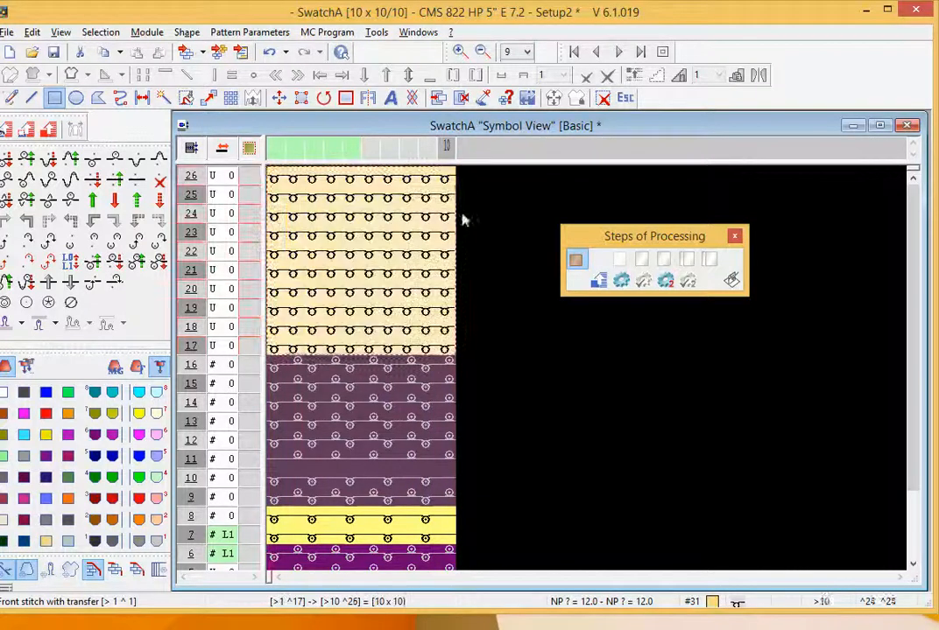
{"action": "left_click", "coordinate": [406, 325]}
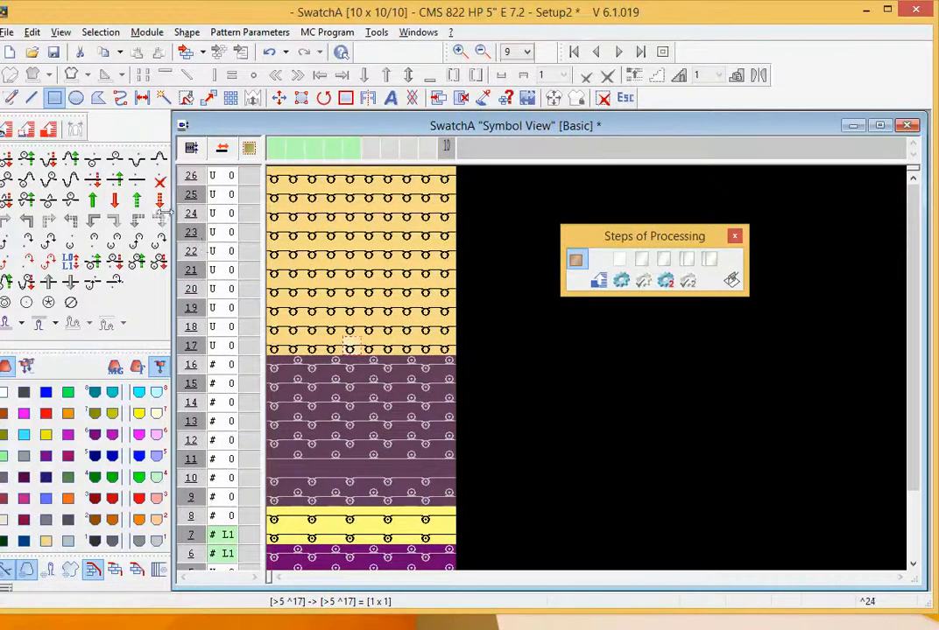
{"action": "right_click", "coordinate": [386, 290]}
Fill rows 18 to 26 across all ten columns with the Front stitch without transfer.
{"action": "left_click", "coordinate": [95, 163]}
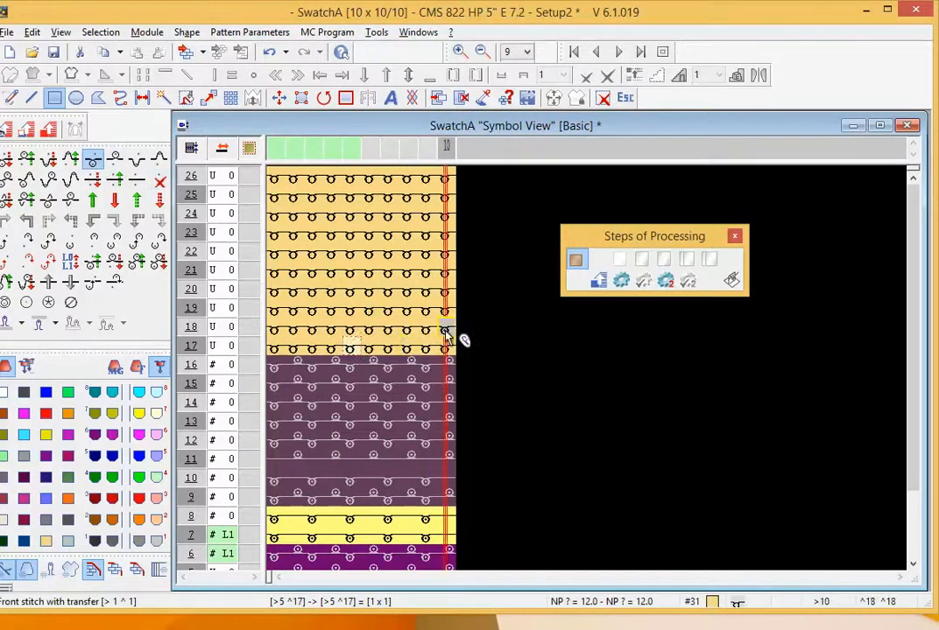
{"action": "left_click_drag", "start_coordinate": [437, 335], "coordinate": [241, 168]}
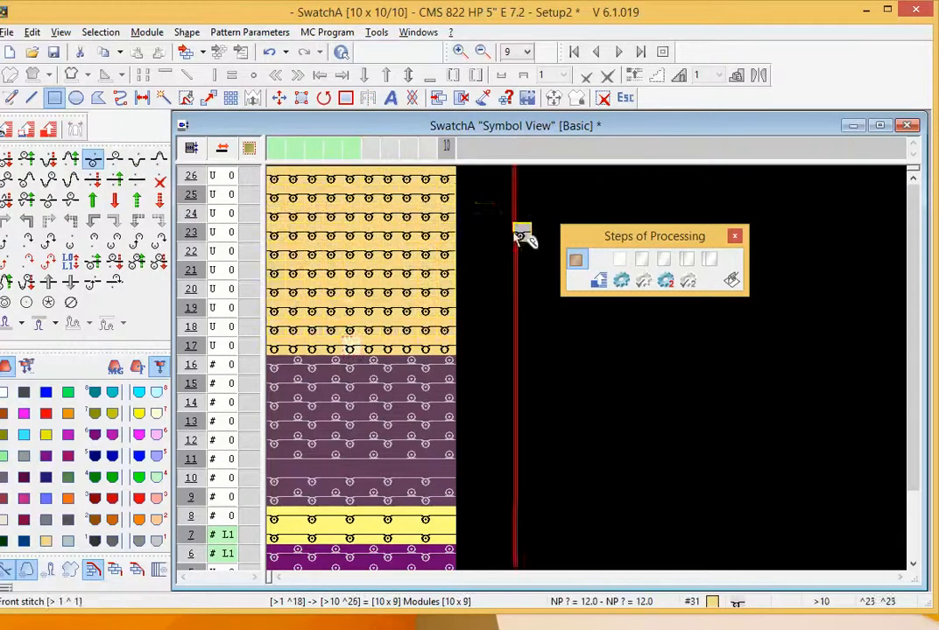
{"action": "right_click", "coordinate": [488, 293]}
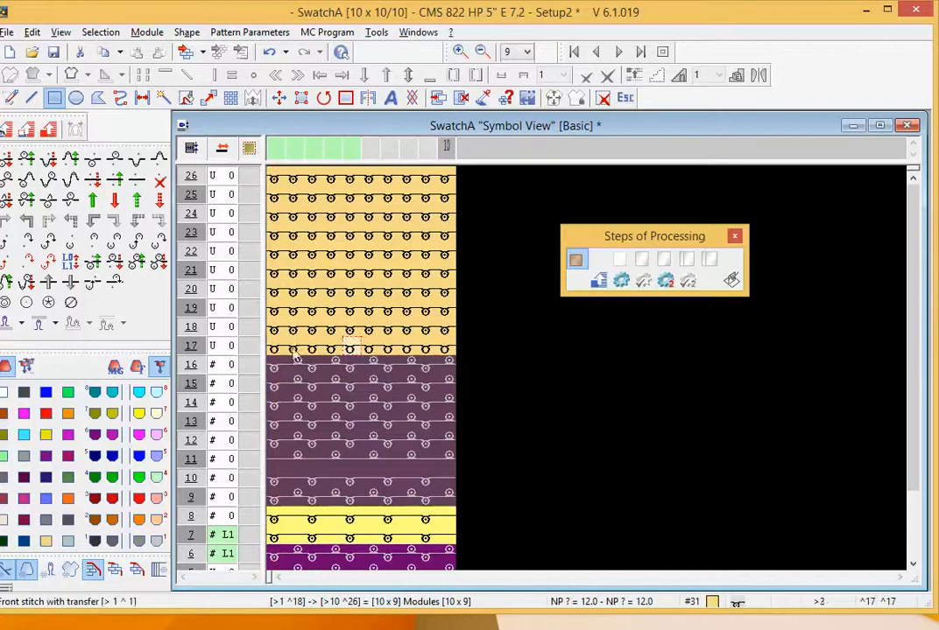
Select pattern rows 20 and 21 and insert the selection once as additional rows.
{"action": "left_click_drag", "start_coordinate": [256, 350], "coordinate": [268, 175]}
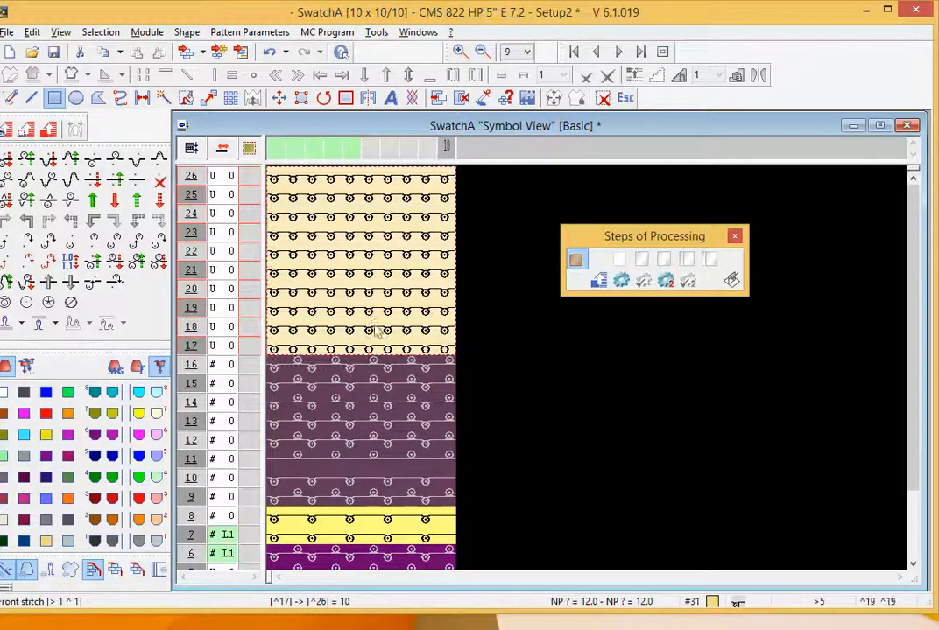
{"action": "right_click", "coordinate": [252, 326]}
{"action": "left_click_drag", "start_coordinate": [251, 176], "coordinate": [258, 291]}
{"action": "right_click", "coordinate": [398, 329]}
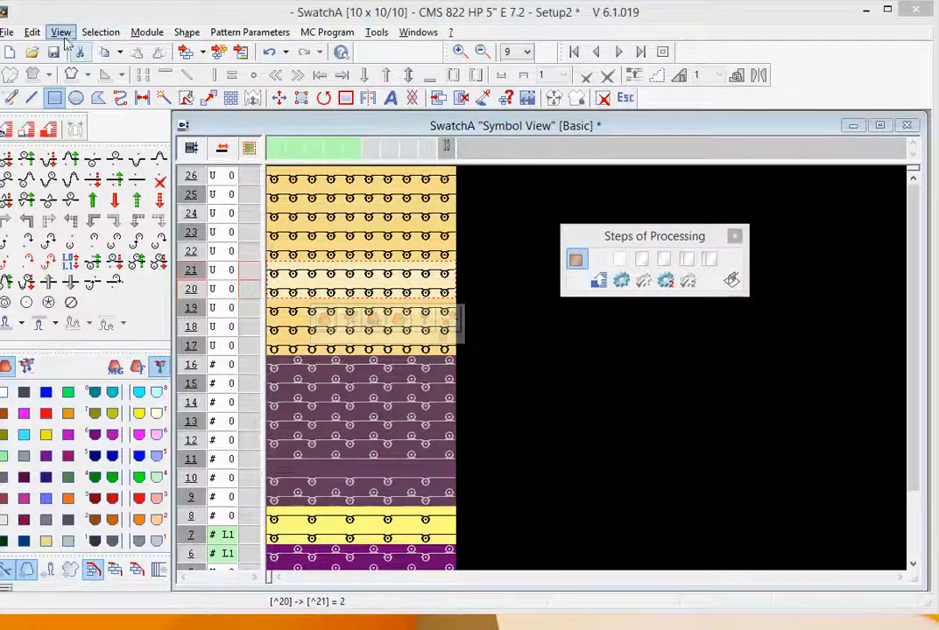
{"action": "left_click", "coordinate": [31, 32]}
{"action": "left_click", "coordinate": [70, 146]}
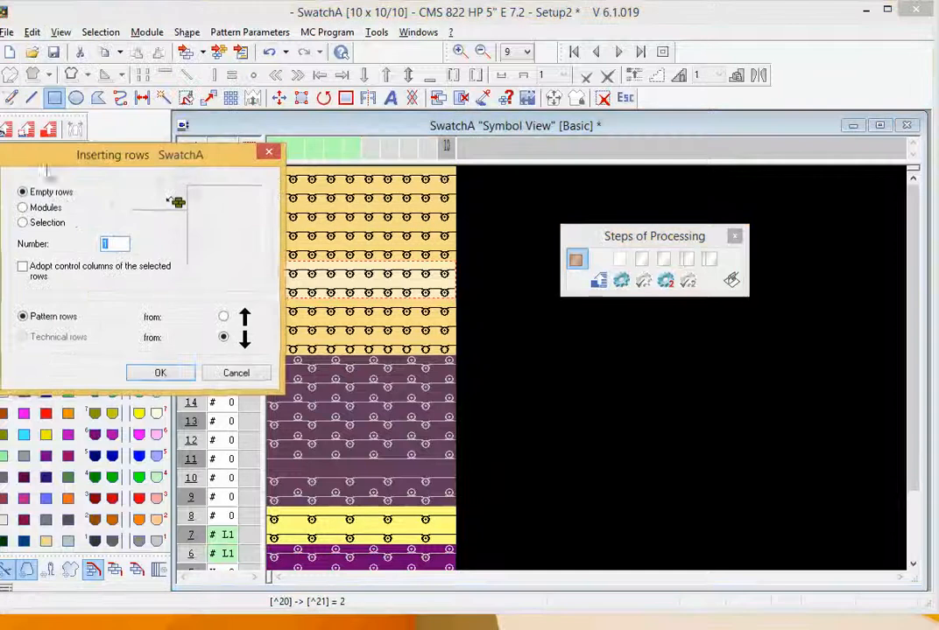
{"action": "left_click", "coordinate": [33, 224]}
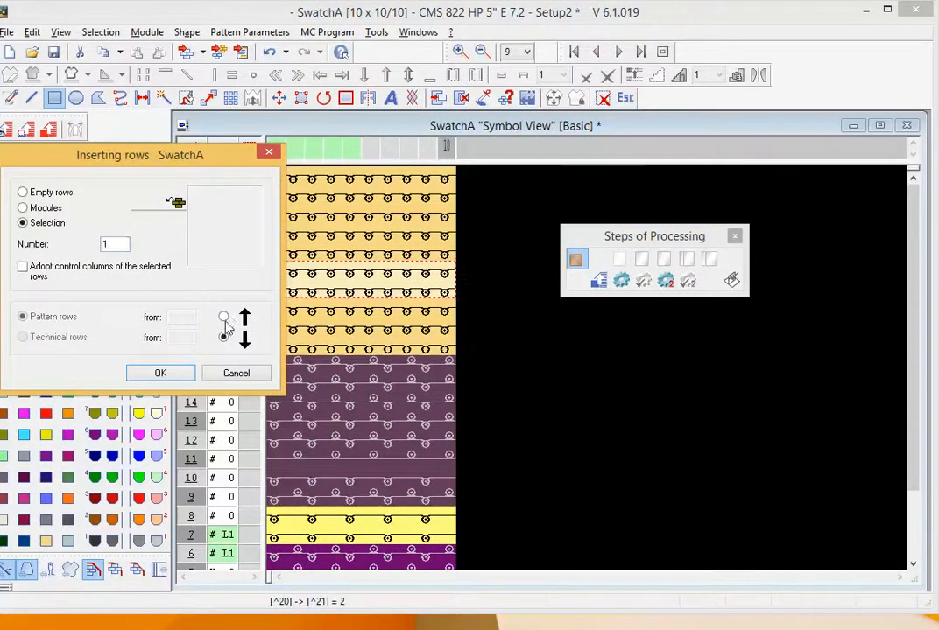
{"action": "left_click", "coordinate": [182, 374]}
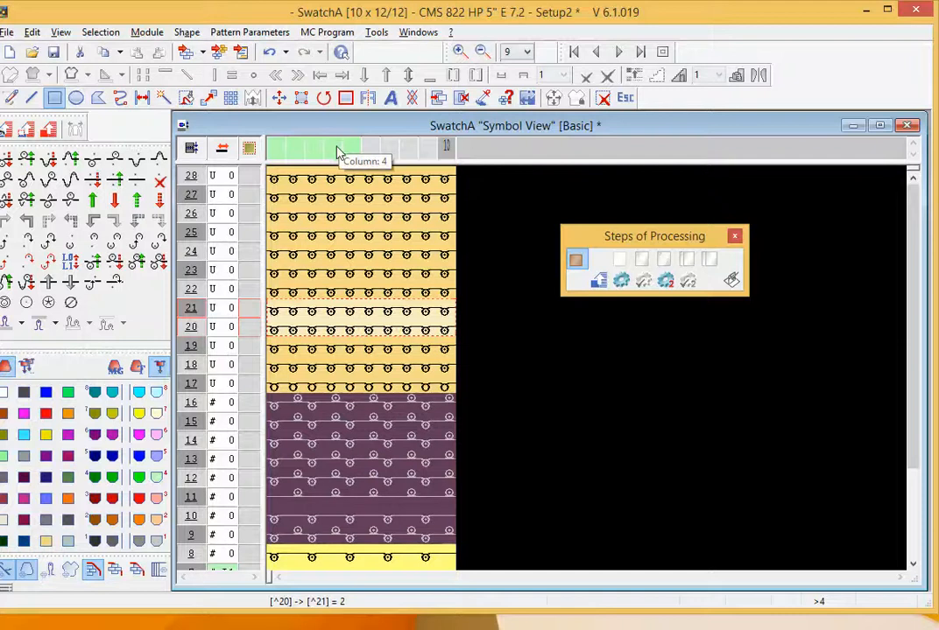
Select columns 4 and 5 and insert the selection once as additional columns.
{"action": "left_click_drag", "start_coordinate": [343, 153], "coordinate": [358, 154]}
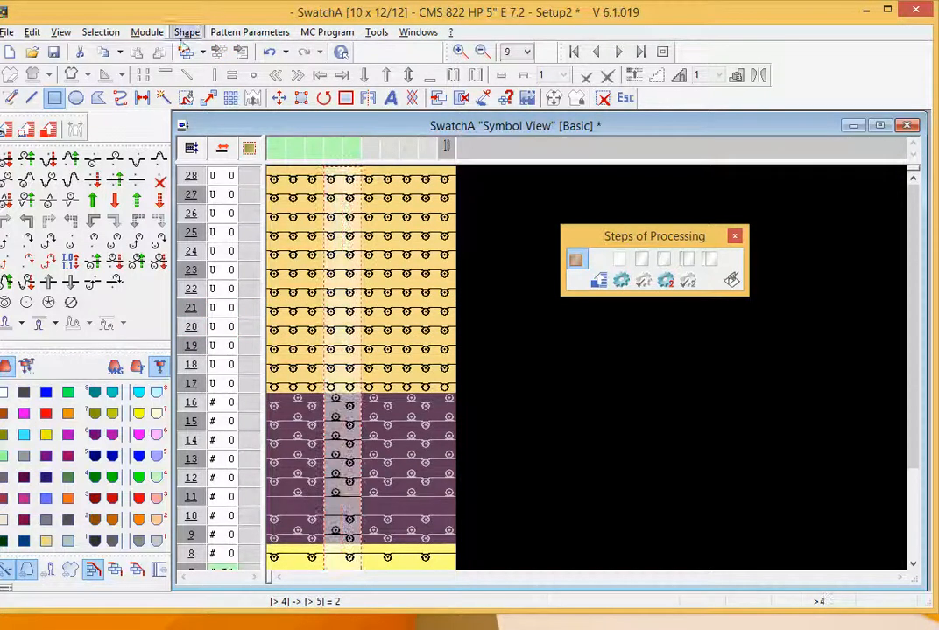
{"action": "left_click", "coordinate": [31, 31]}
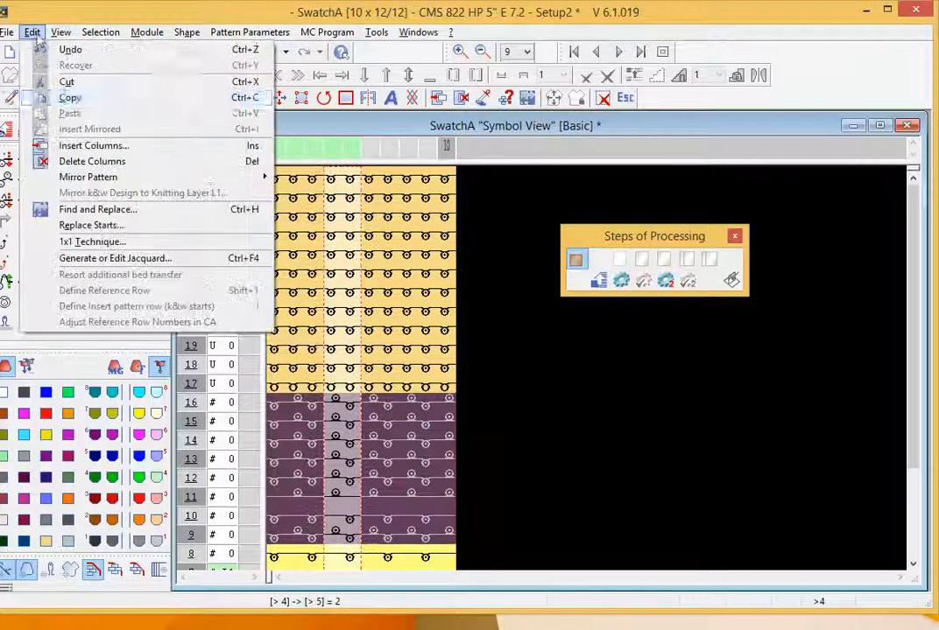
{"action": "left_click", "coordinate": [85, 147]}
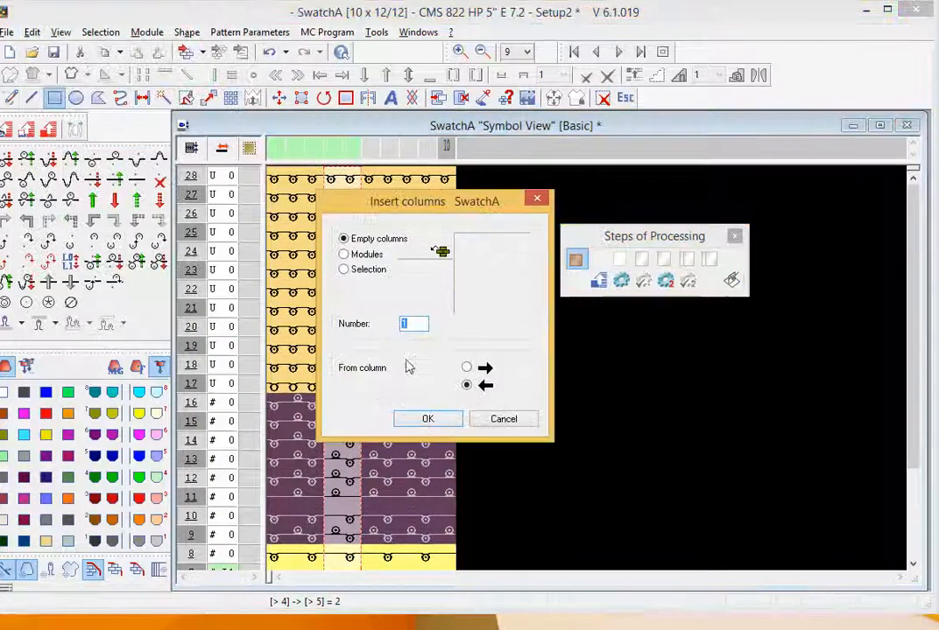
{"action": "left_click", "coordinate": [428, 419]}
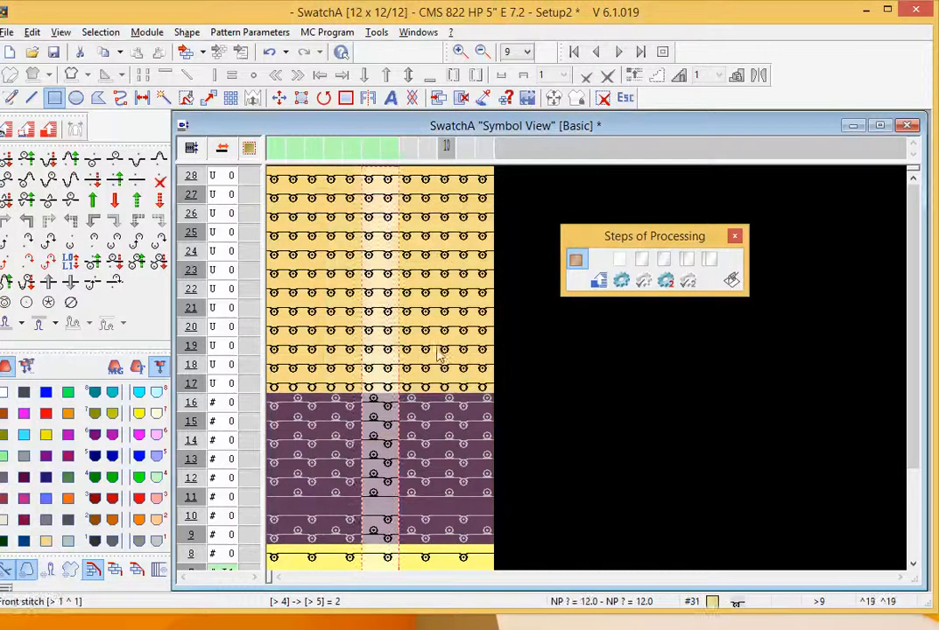
{"action": "left_click", "coordinate": [433, 353]}
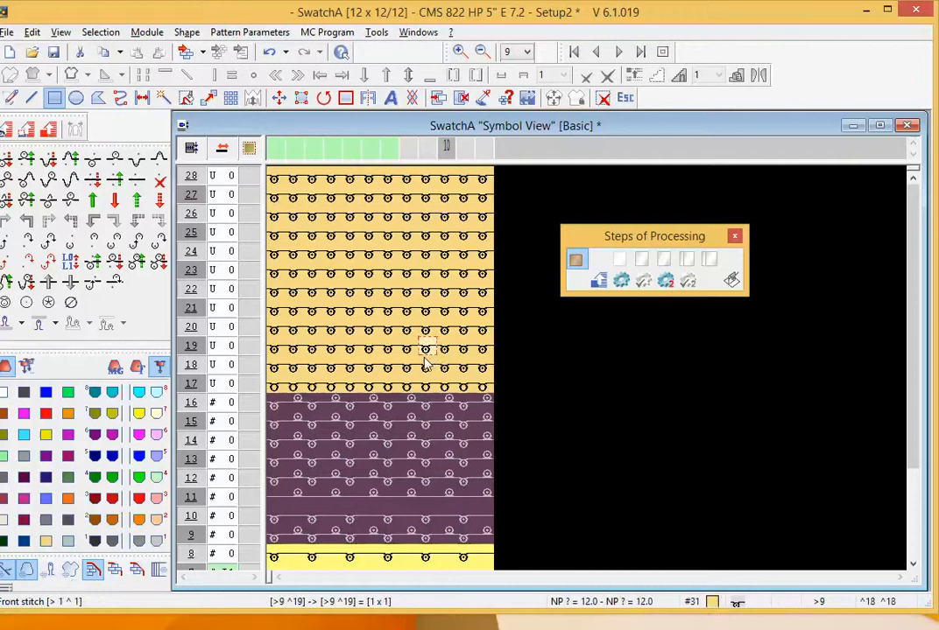
Try selecting rows 17 to 28 and the columns starting at column 5.
{"action": "scroll", "coordinate": [429, 357], "scroll_direction": "down", "scroll_amount": 3}
{"action": "scroll", "coordinate": [454, 280], "scroll_direction": "up", "scroll_amount": 3}
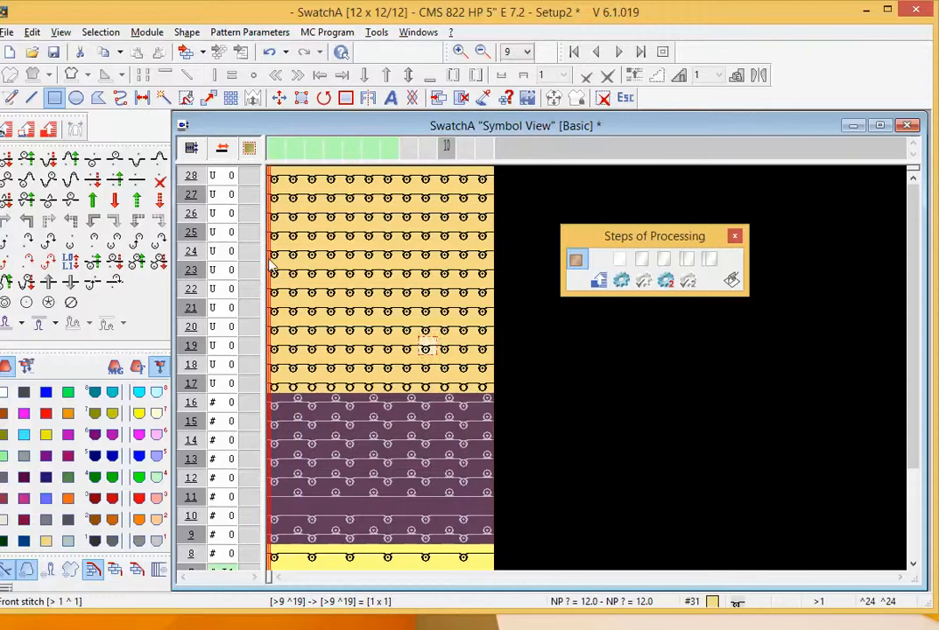
{"action": "left_click_drag", "start_coordinate": [251, 385], "coordinate": [253, 171]}
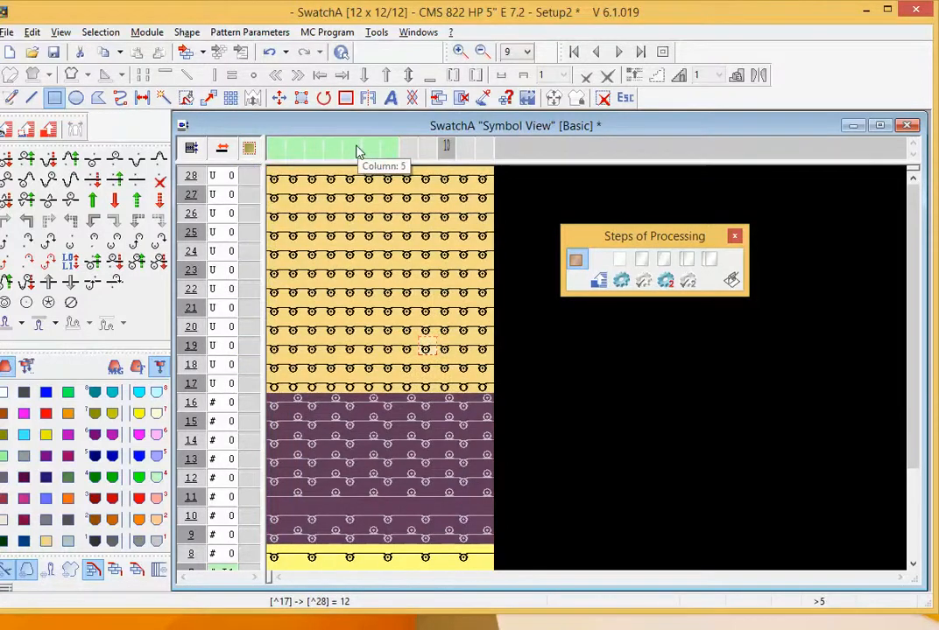
{"action": "left_click_drag", "start_coordinate": [358, 151], "coordinate": [368, 151]}
{"action": "left_click", "coordinate": [443, 281]}
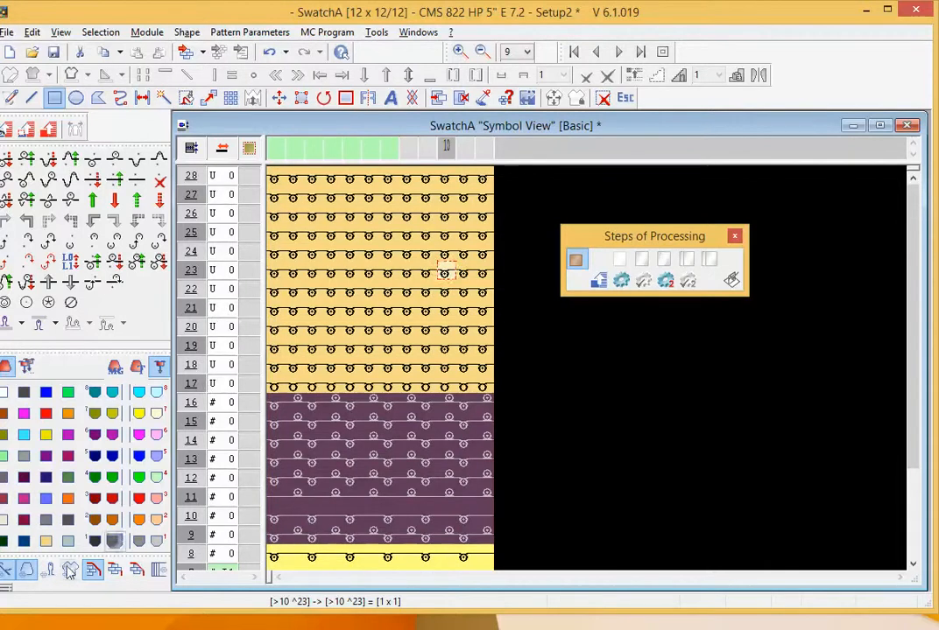
Open the Yarn Field Allocation and arrange it beside the yarn field view so both can be seen.
{"action": "left_click", "coordinate": [159, 519]}
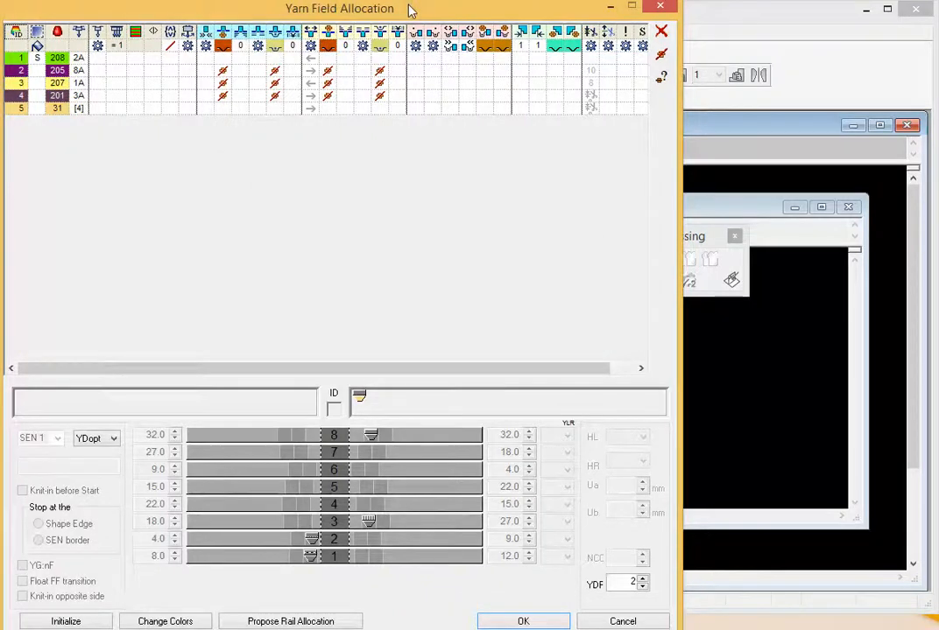
{"action": "left_click_drag", "start_coordinate": [372, 8], "coordinate": [867, 6]}
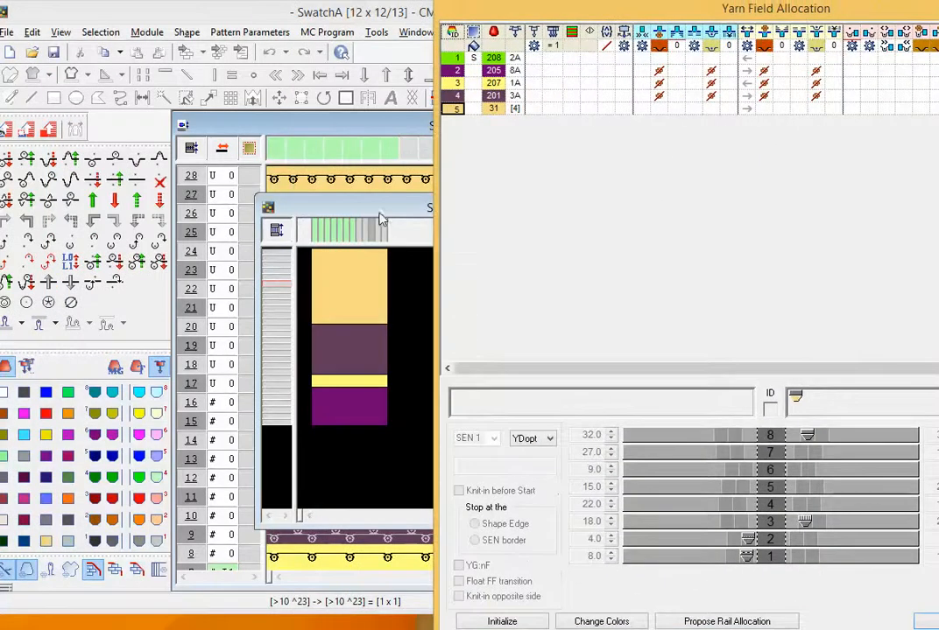
{"action": "left_click_drag", "start_coordinate": [330, 211], "coordinate": [245, 154]}
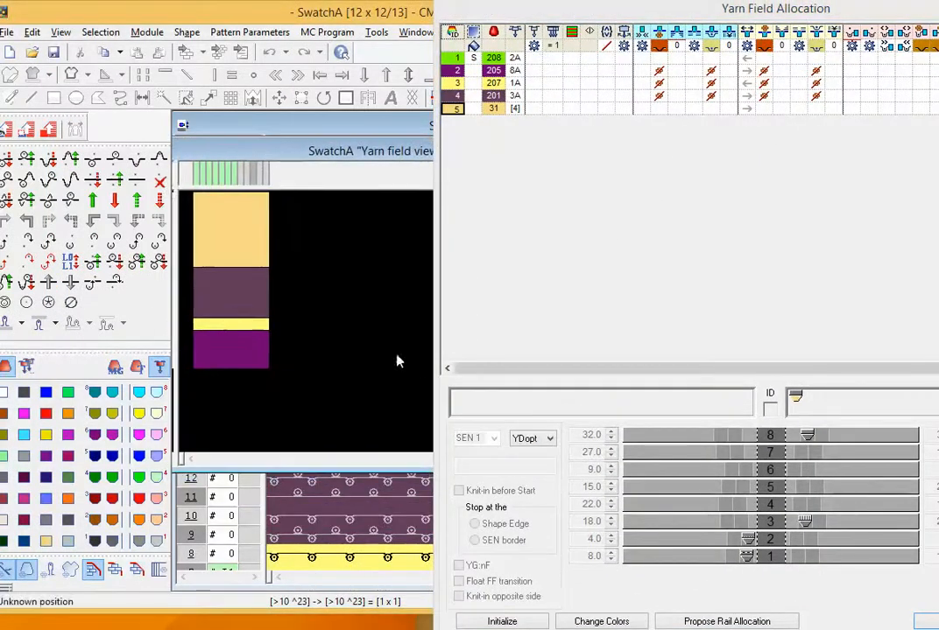
Examine which yarn fields belong to the unassigned yarn carrier, the Protection thread 1 carrier and the Rib thread 1 carrier.
{"action": "left_click_drag", "start_coordinate": [796, 396], "coordinate": [795, 398]}
{"action": "left_click", "coordinate": [795, 401]}
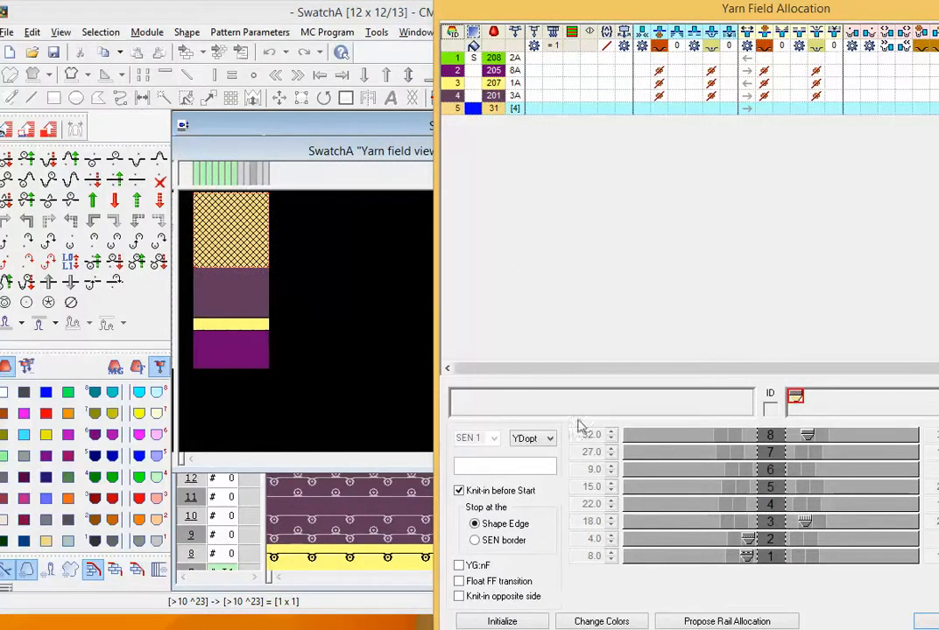
{"action": "left_click", "coordinate": [243, 356]}
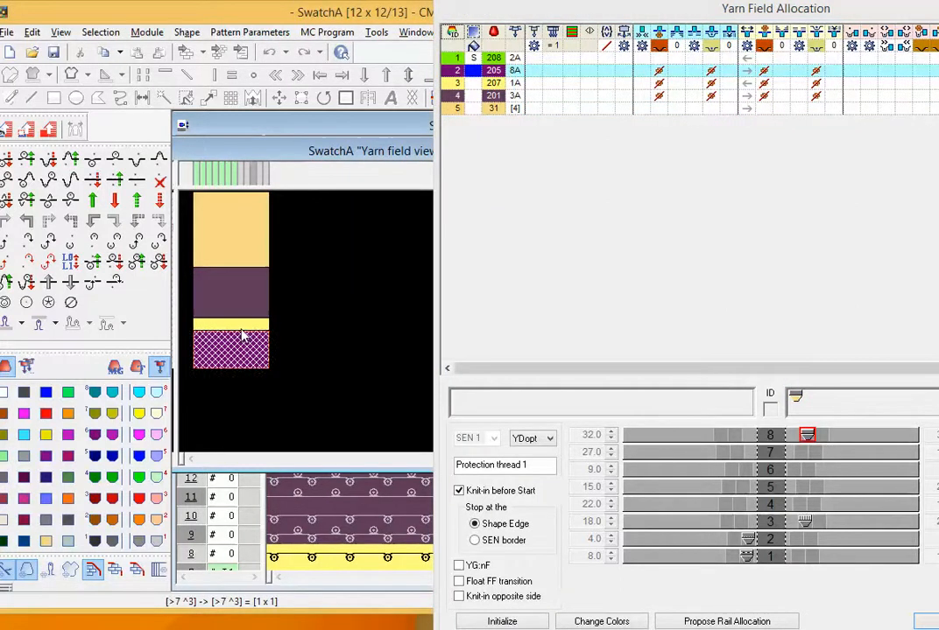
{"action": "left_click", "coordinate": [246, 313]}
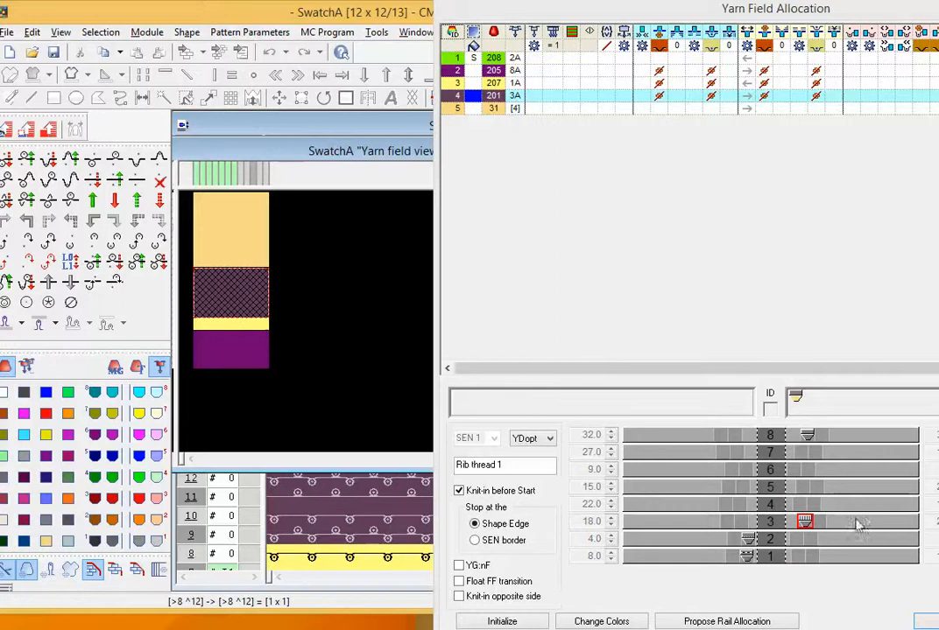
{"action": "left_click", "coordinate": [807, 435]}
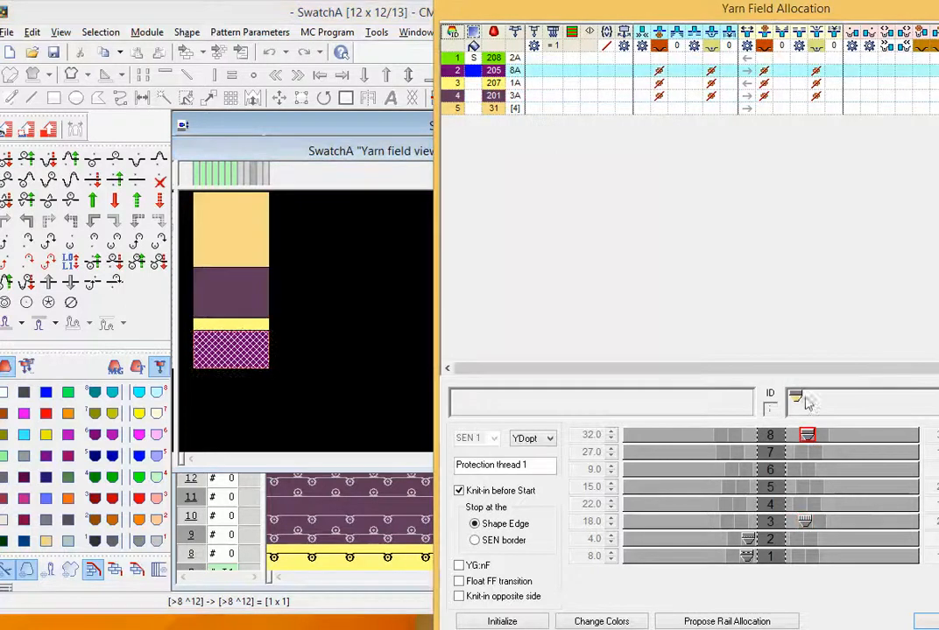
{"action": "left_click", "coordinate": [796, 401]}
{"action": "left_click", "coordinate": [807, 435]}
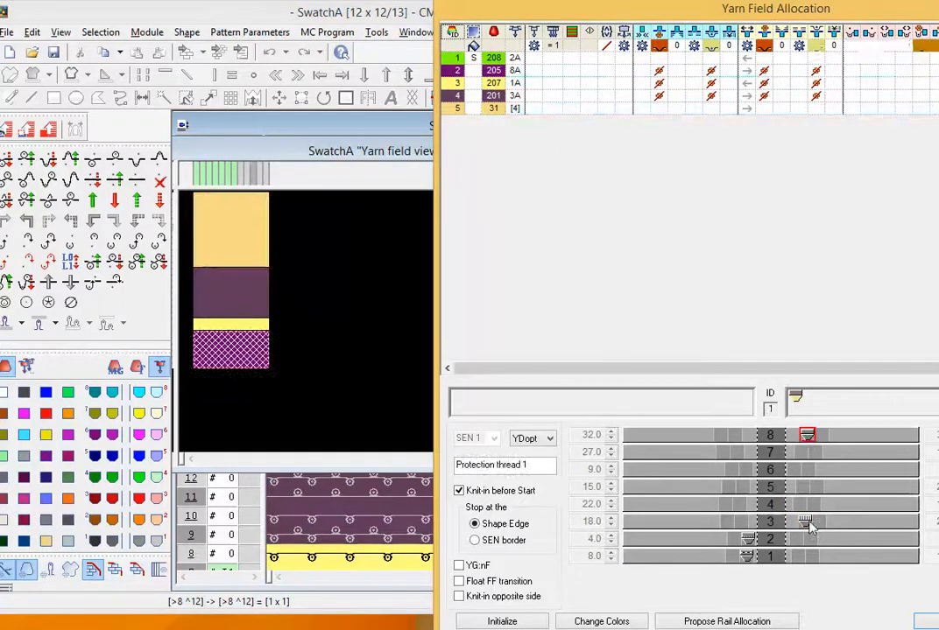
{"action": "left_click", "coordinate": [804, 521]}
{"action": "left_click", "coordinate": [796, 401]}
{"action": "left_click", "coordinate": [805, 521]}
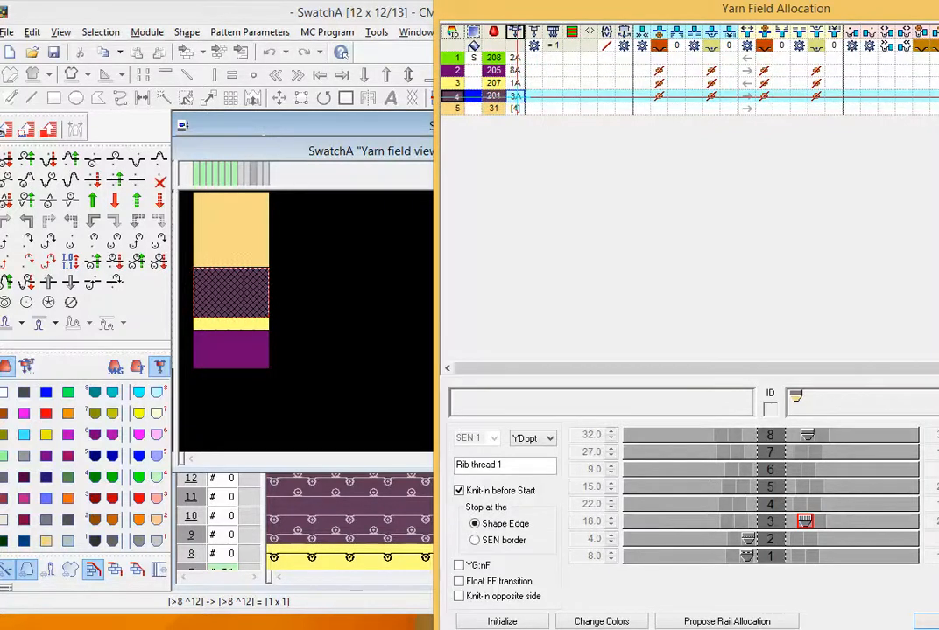
Copy yarn carrier 3A from yarn field 4 to yarn fields 5 and 2.
{"action": "left_click", "coordinate": [517, 96]}
{"action": "left_click", "coordinate": [517, 108]}
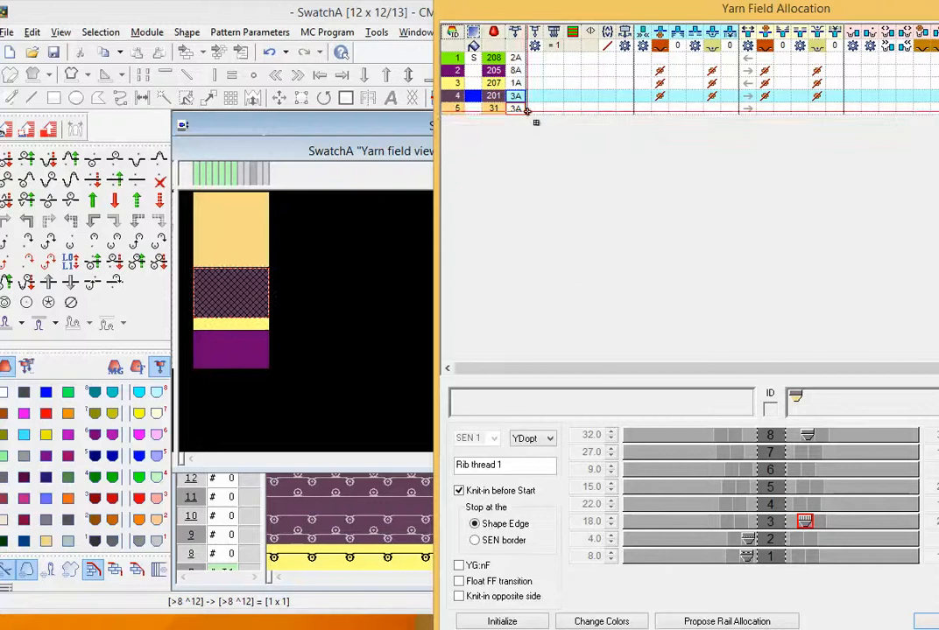
{"action": "left_click", "coordinate": [517, 70]}
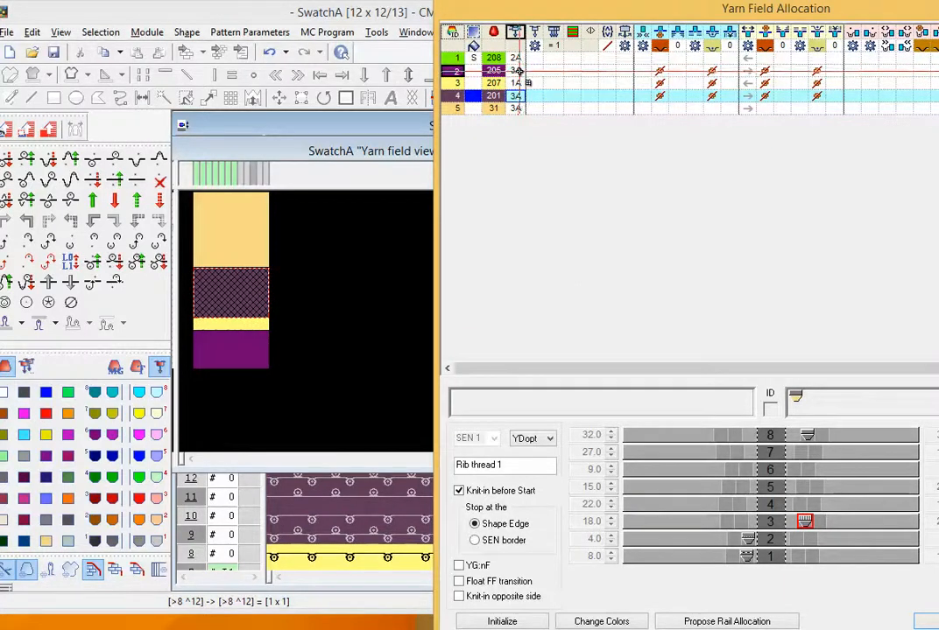
{"action": "left_click", "coordinate": [454, 32]}
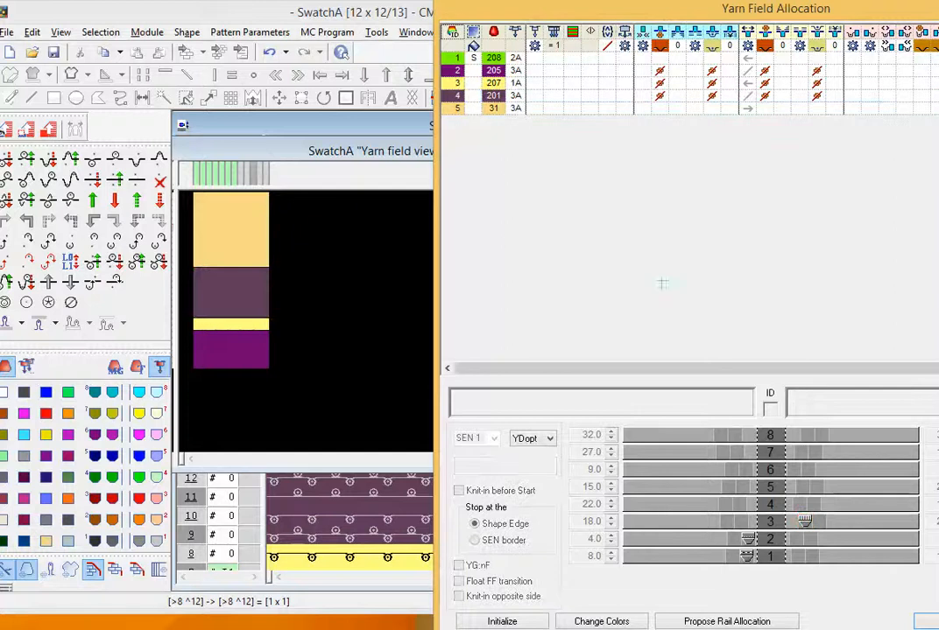
Check which yarn fields use the carriers on rails 3, 1 and 2.
{"action": "left_click", "coordinate": [804, 521]}
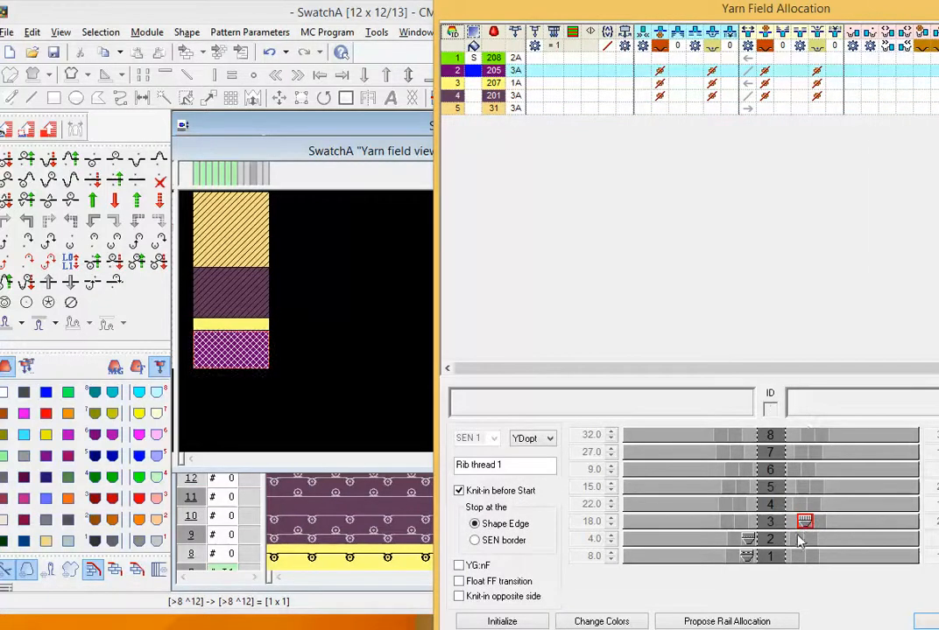
{"action": "left_click", "coordinate": [745, 556]}
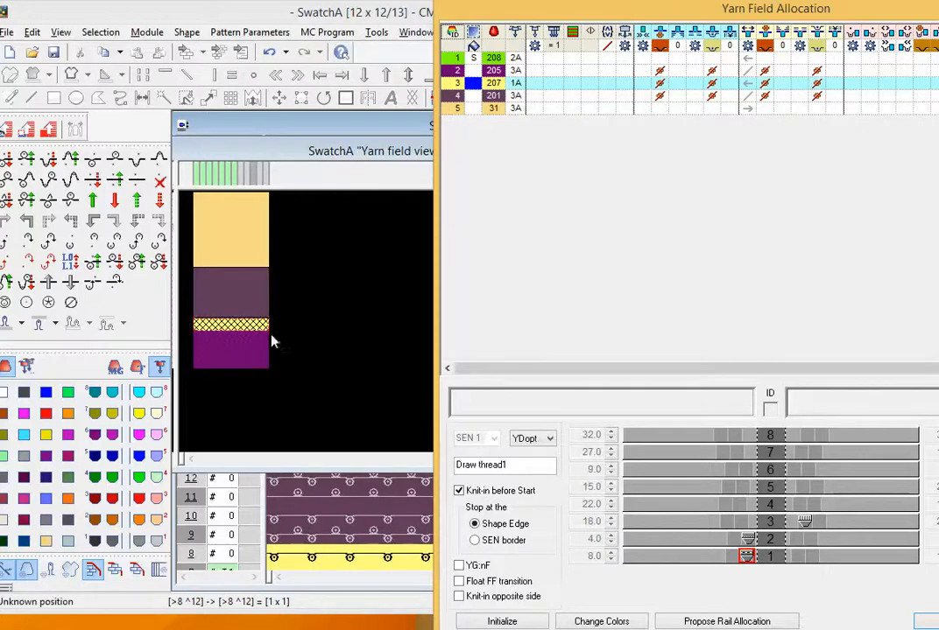
{"action": "left_click", "coordinate": [258, 359]}
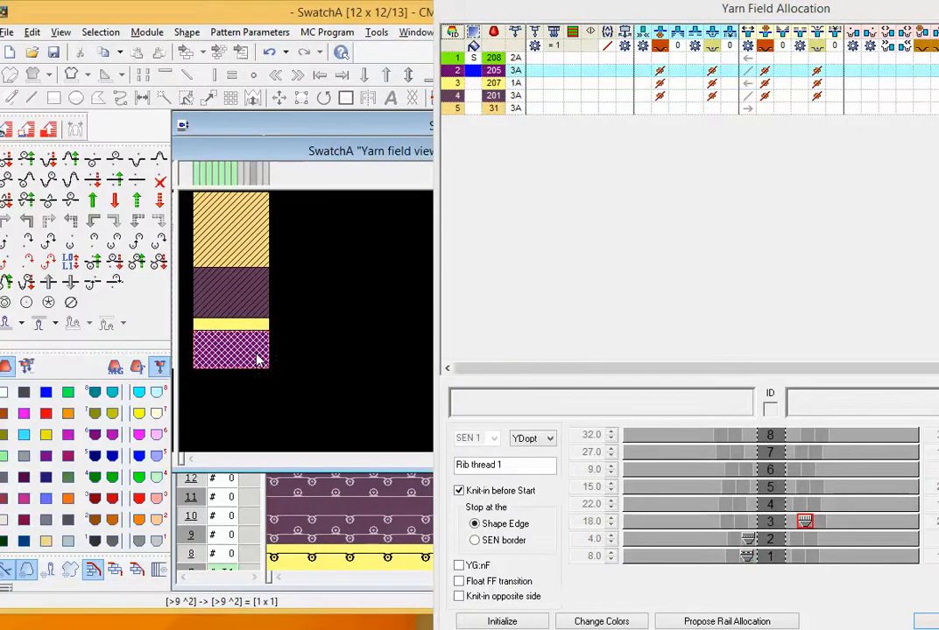
{"action": "left_click", "coordinate": [749, 538]}
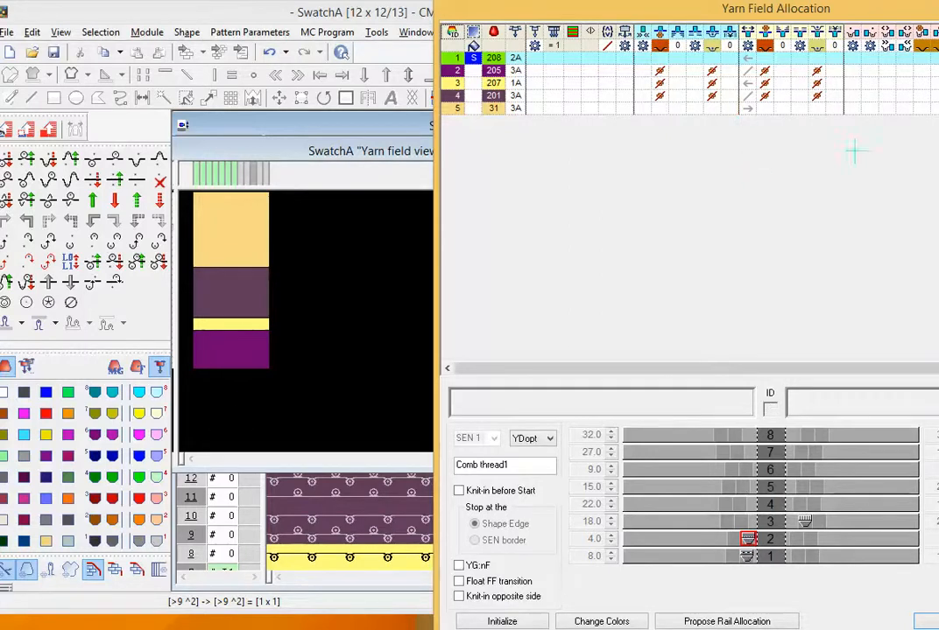
Close the Yarn Field Allocation and apply its changes.
{"action": "left_click_drag", "start_coordinate": [779, 7], "coordinate": [349, 22]}
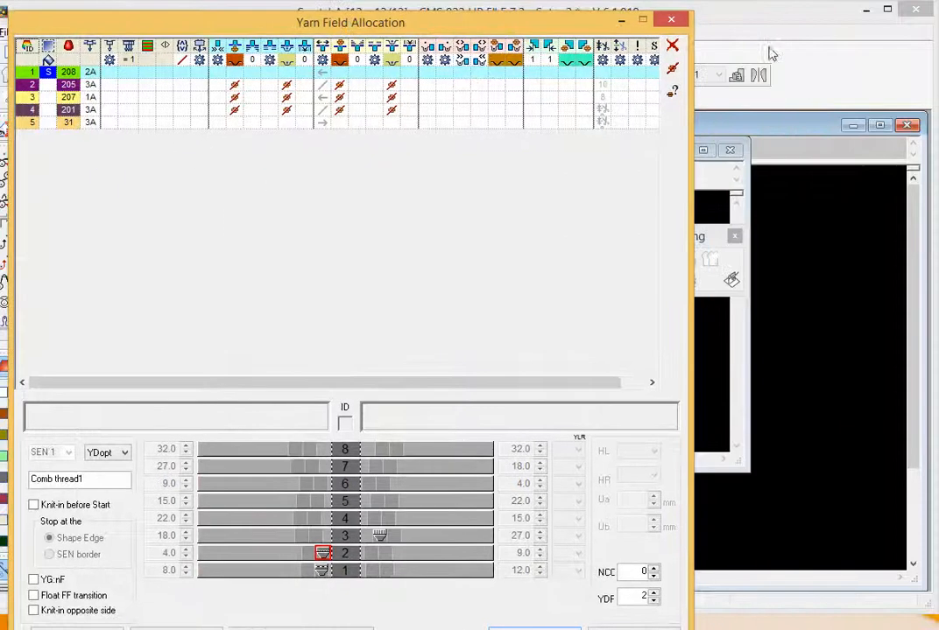
{"action": "left_click", "coordinate": [672, 19]}
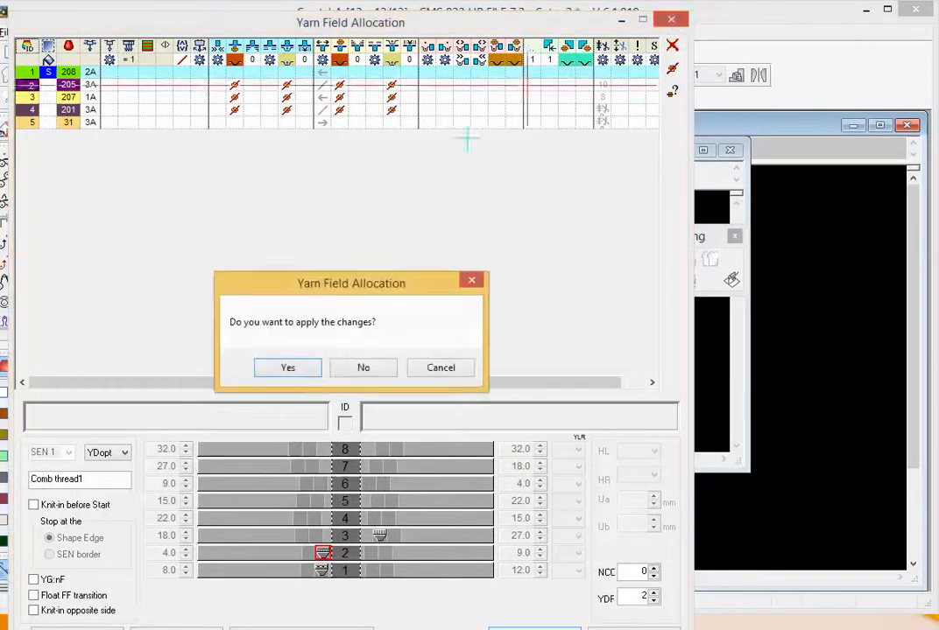
{"action": "left_click", "coordinate": [280, 368]}
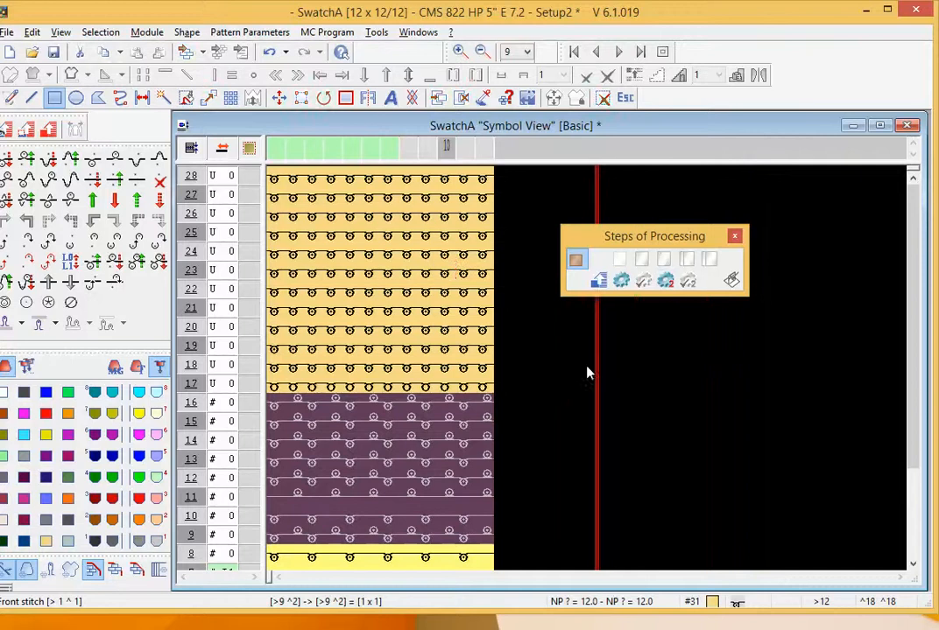
{"action": "right_click", "coordinate": [514, 376]}
{"action": "left_click", "coordinate": [492, 384]}
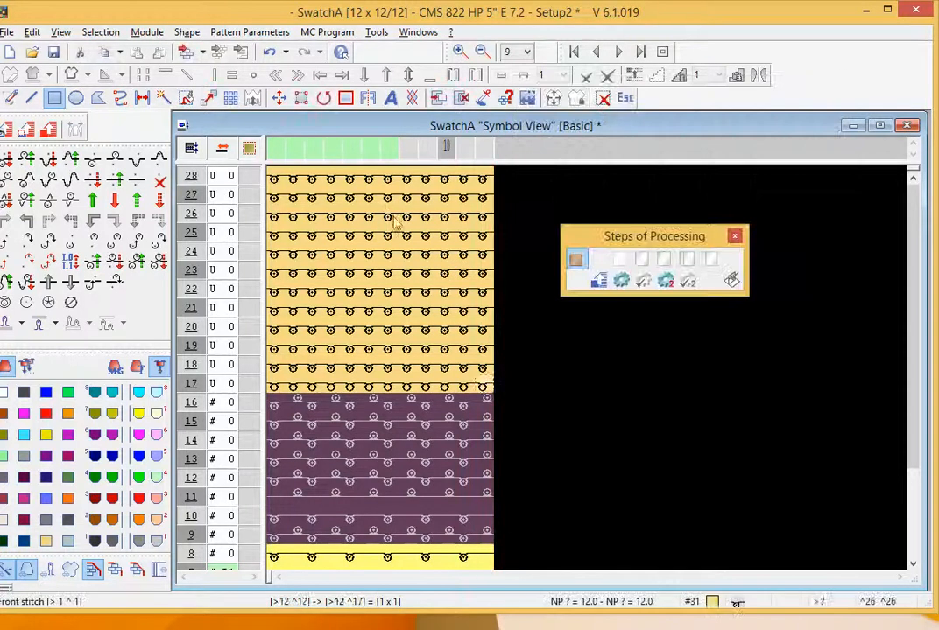
{"action": "left_click_drag", "start_coordinate": [391, 217], "coordinate": [413, 371]}
{"action": "left_click", "coordinate": [520, 314]}
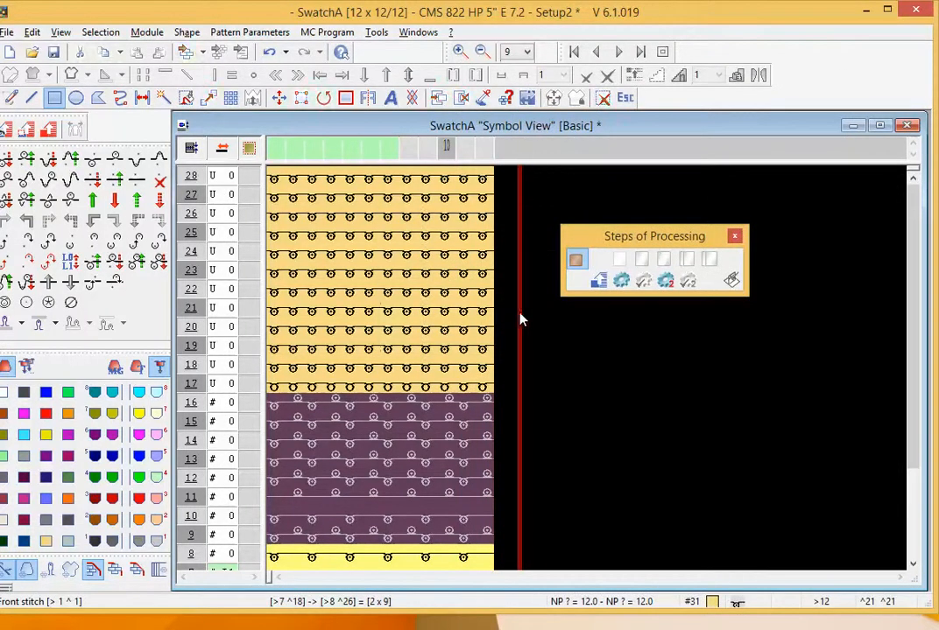
Process the pattern into machine data, save it as SwatchA in the BioFit folder, and move the Steps of Processing palette off the stitches.
{"action": "left_click", "coordinate": [621, 280]}
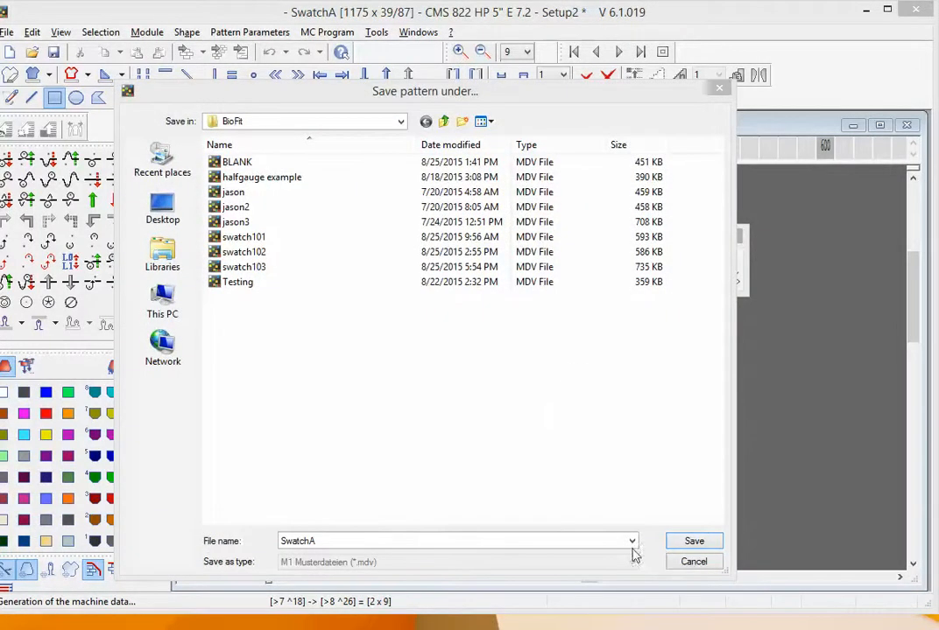
{"action": "left_click", "coordinate": [693, 542]}
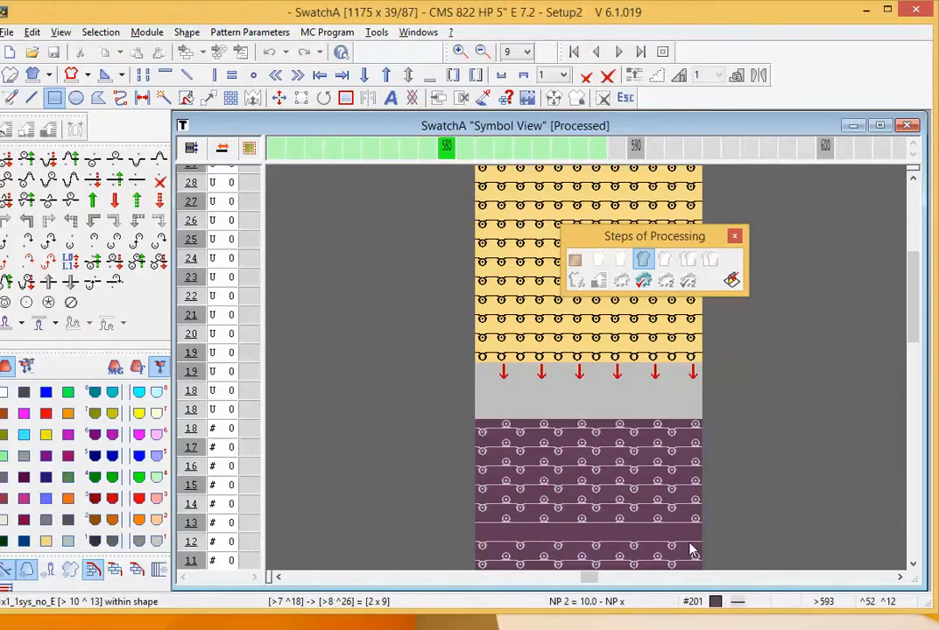
{"action": "left_click_drag", "start_coordinate": [613, 238], "coordinate": [773, 197]}
{"action": "mouse_move", "coordinate": [913, 314]}
{"action": "left_mouse_down"}
{"action": "mouse_move", "coordinate": [909, 246]}
{"action": "mouse_move", "coordinate": [916, 306]}
{"action": "left_mouse_up"}
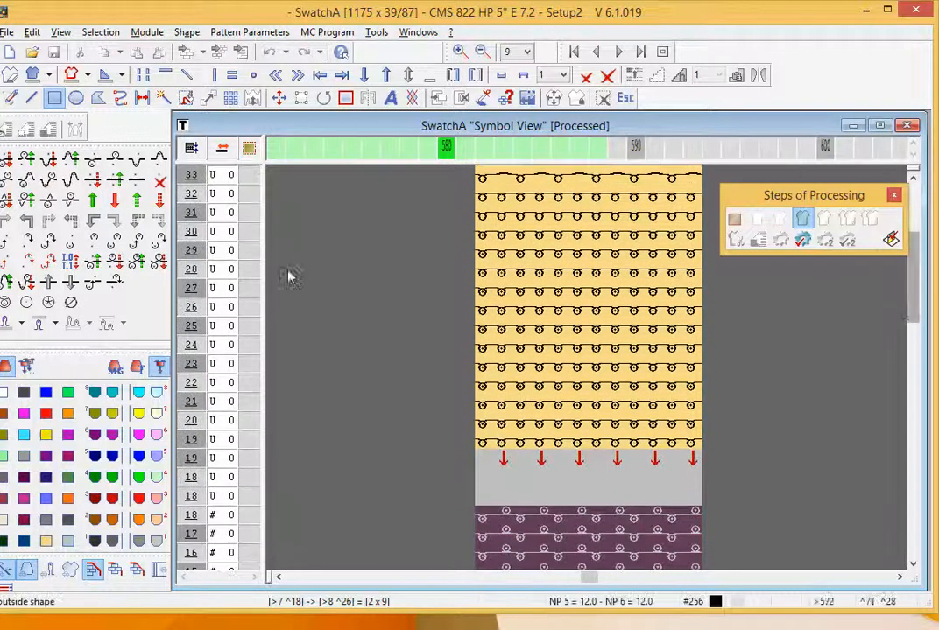
{"action": "right_click", "coordinate": [225, 154]}
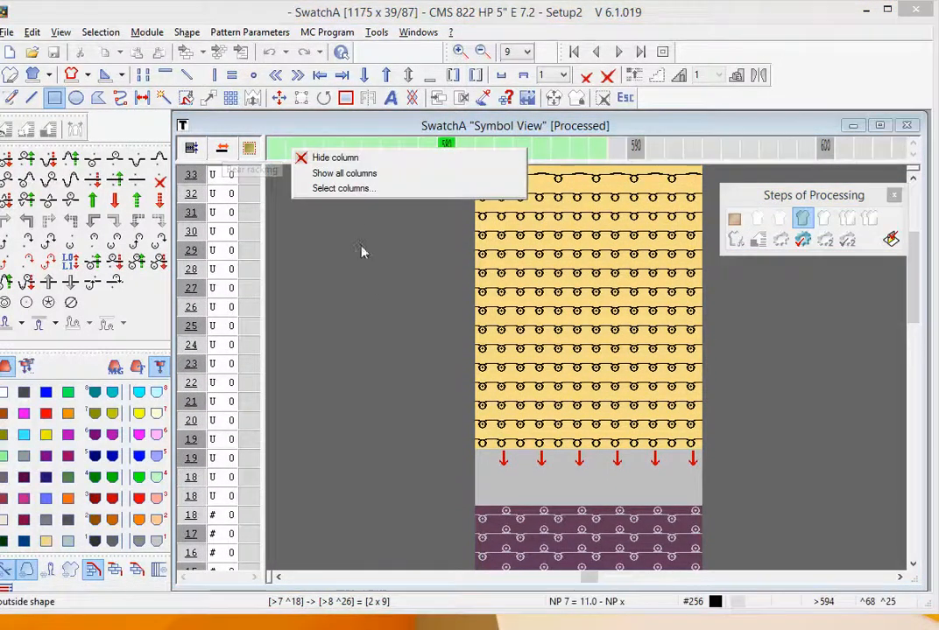
{"action": "left_click", "coordinate": [801, 327]}
{"action": "scroll", "coordinate": [788, 324], "scroll_direction": "up", "scroll_amount": 2}
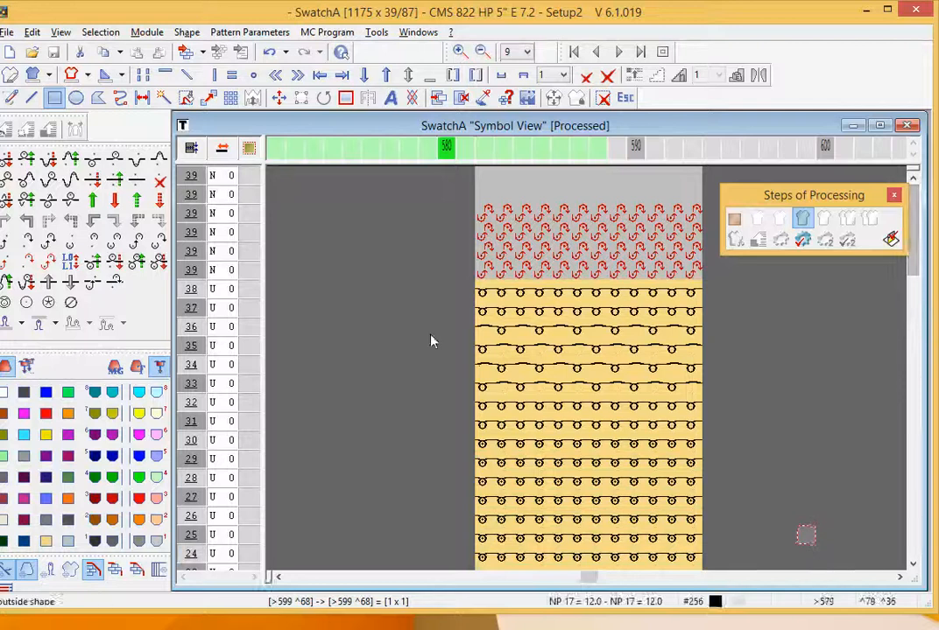
{"action": "right_click", "coordinate": [723, 287]}
{"action": "left_click_drag", "start_coordinate": [916, 255], "coordinate": [927, 332]}
Show the Carriage direction, System, Stitch length and Cycles columns beside the processed pattern's rows.
{"action": "right_click", "coordinate": [224, 151]}
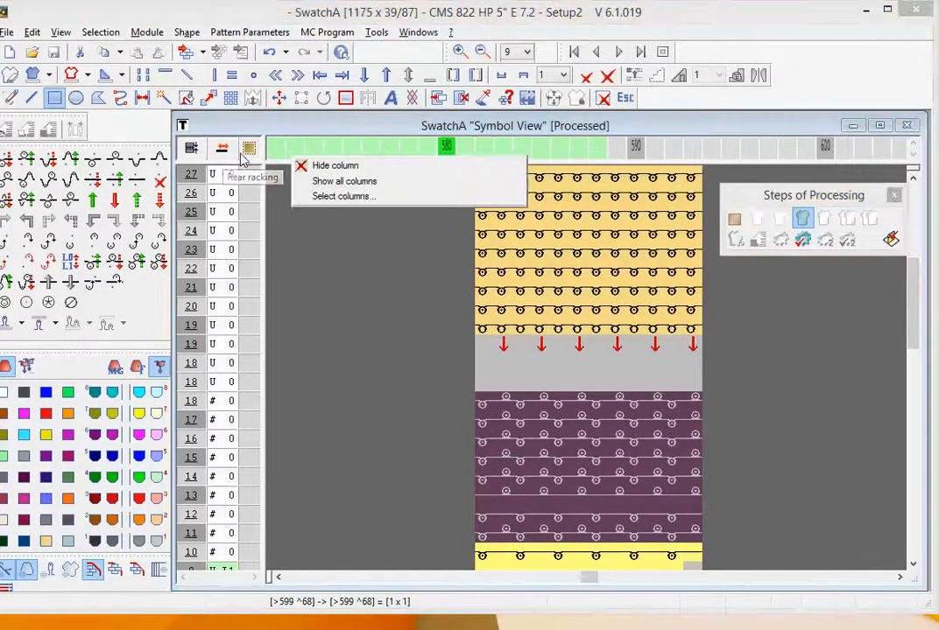
{"action": "left_click", "coordinate": [326, 200]}
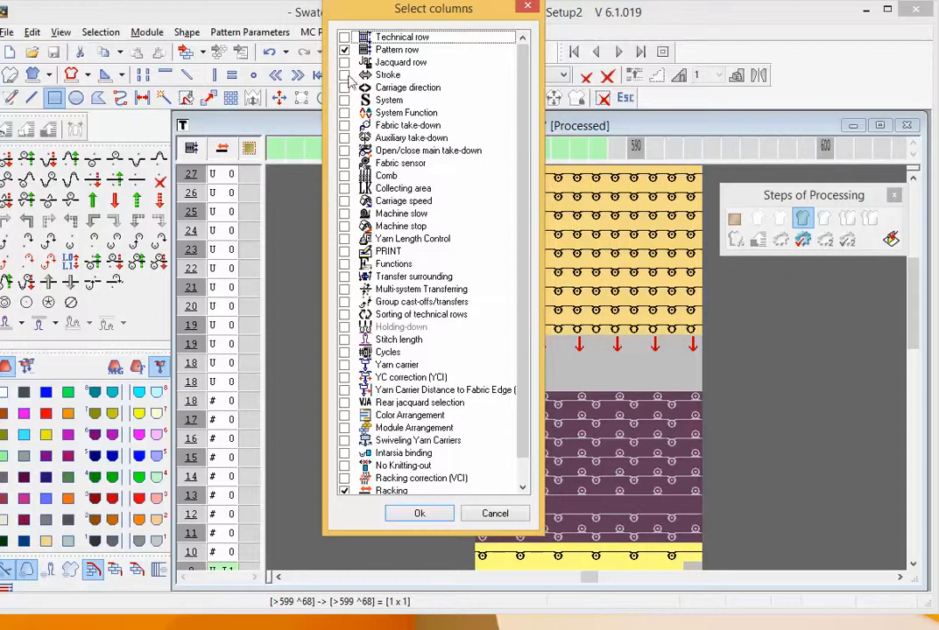
{"action": "left_click", "coordinate": [344, 88]}
{"action": "left_click", "coordinate": [344, 101]}
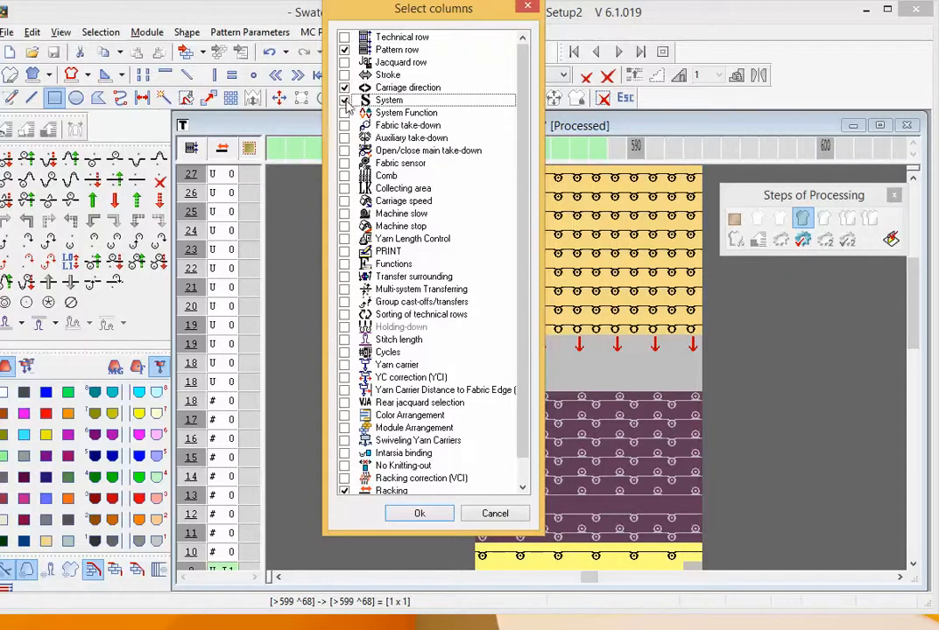
{"action": "left_click", "coordinate": [344, 340]}
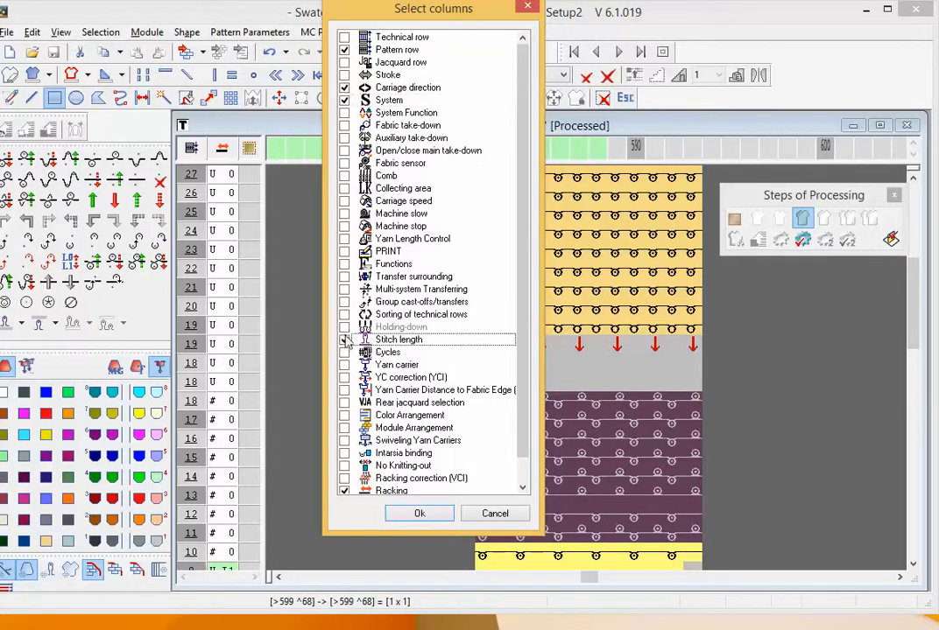
{"action": "left_click", "coordinate": [345, 353]}
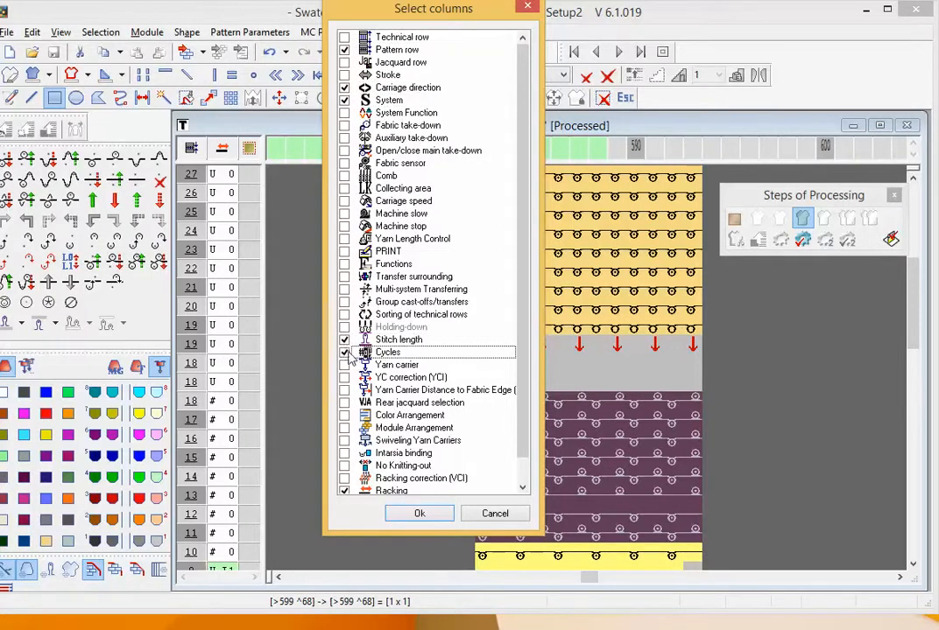
{"action": "left_click", "coordinate": [422, 514]}
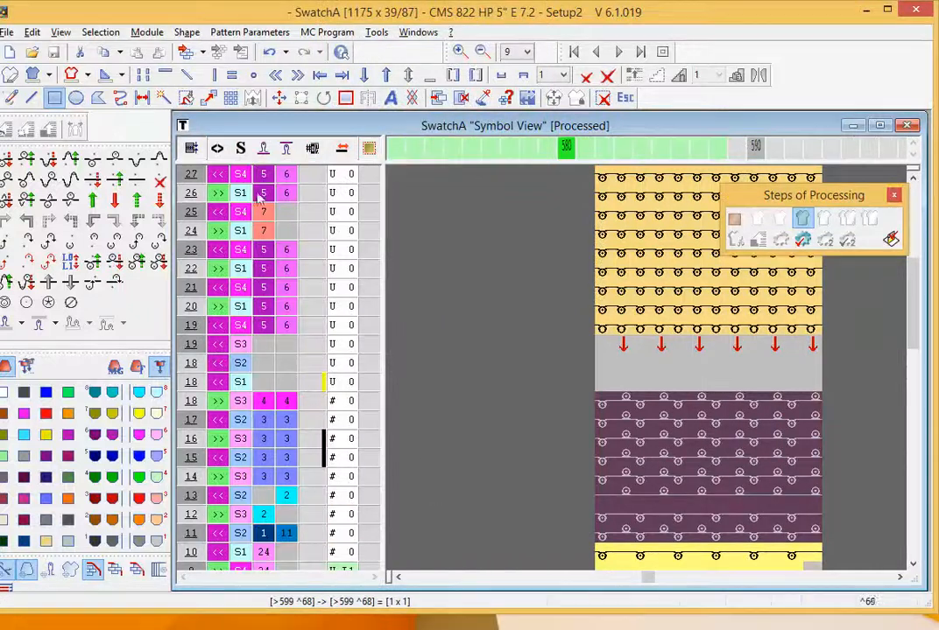
Examine the carriage direction, system and stitch length entries of the processed rows up to row 39.
{"action": "scroll", "coordinate": [260, 200], "scroll_direction": "up", "scroll_amount": 4}
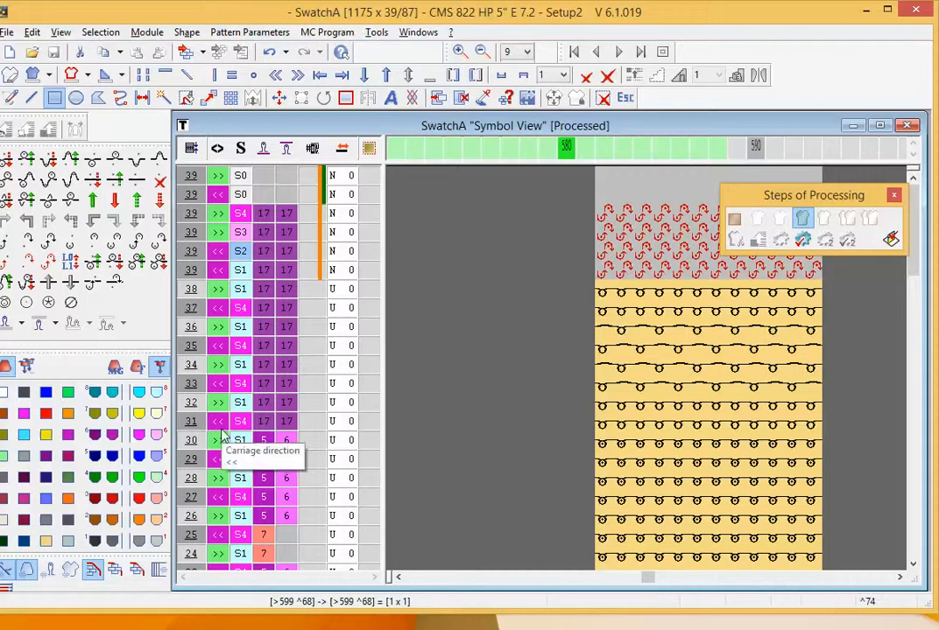
{"action": "scroll", "coordinate": [350, 394], "scroll_direction": "down", "scroll_amount": 1}
{"action": "scroll", "coordinate": [349, 399], "scroll_direction": "down", "scroll_amount": 2}
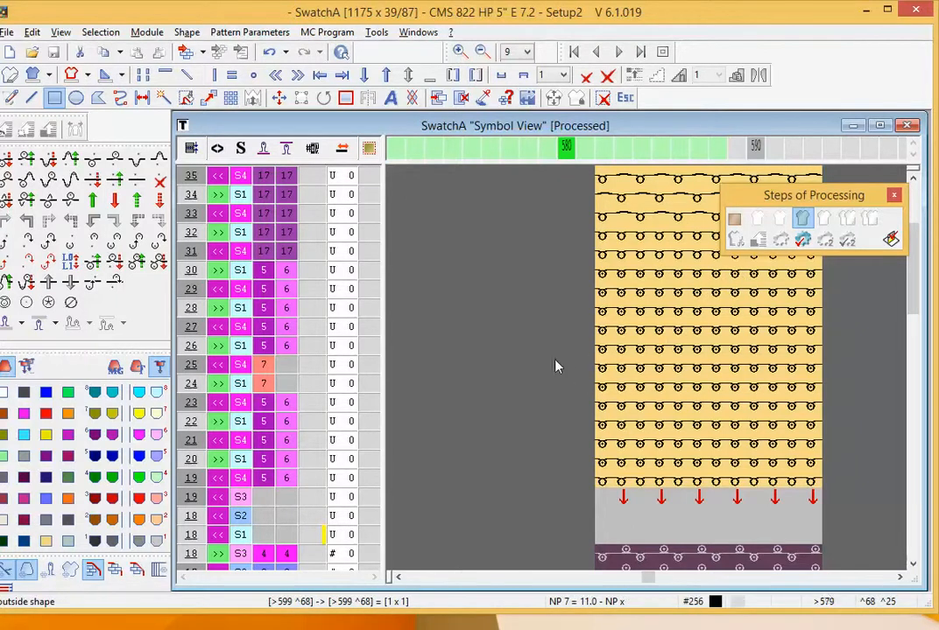
{"action": "middle_click_drag", "start_coordinate": [540, 372], "coordinate": [543, 373]}
{"action": "scroll", "coordinate": [526, 368], "scroll_direction": "up", "scroll_amount": 3}
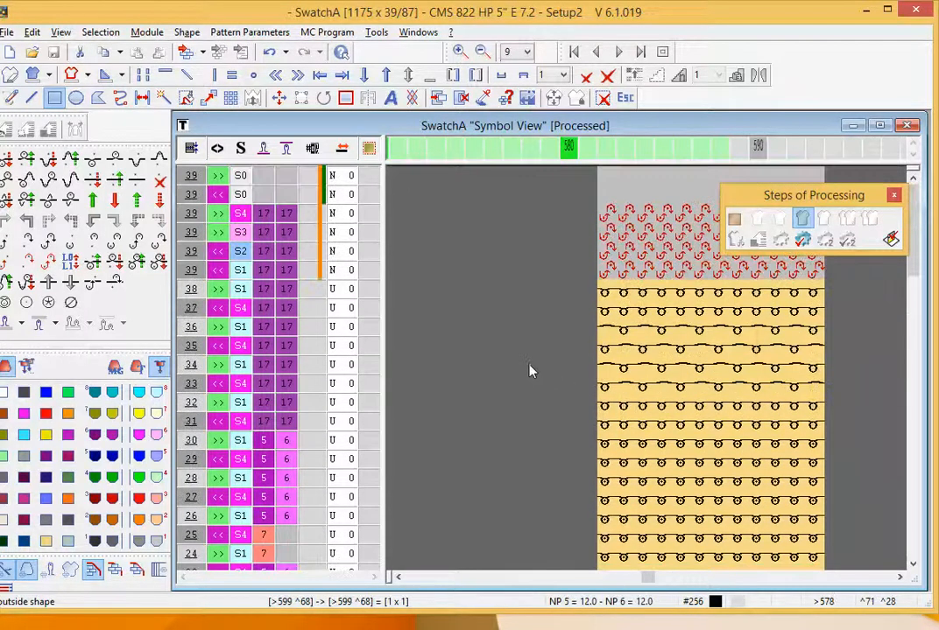
Highlight row 26 and then row 27 across the processed stitches to examine the knitting rows.
{"action": "scroll", "coordinate": [528, 363], "scroll_direction": "down", "scroll_amount": 3}
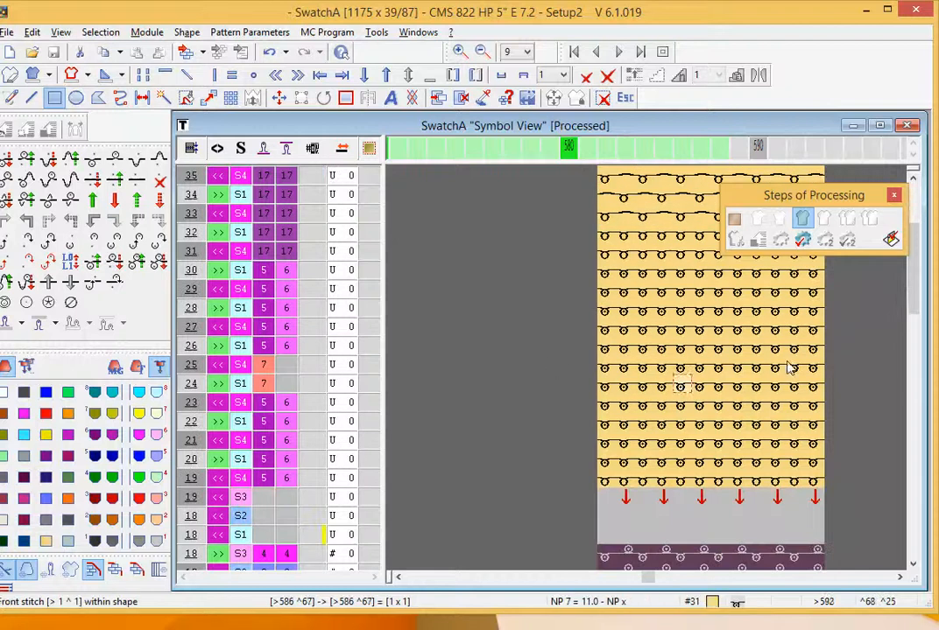
{"action": "left_click", "coordinate": [375, 353]}
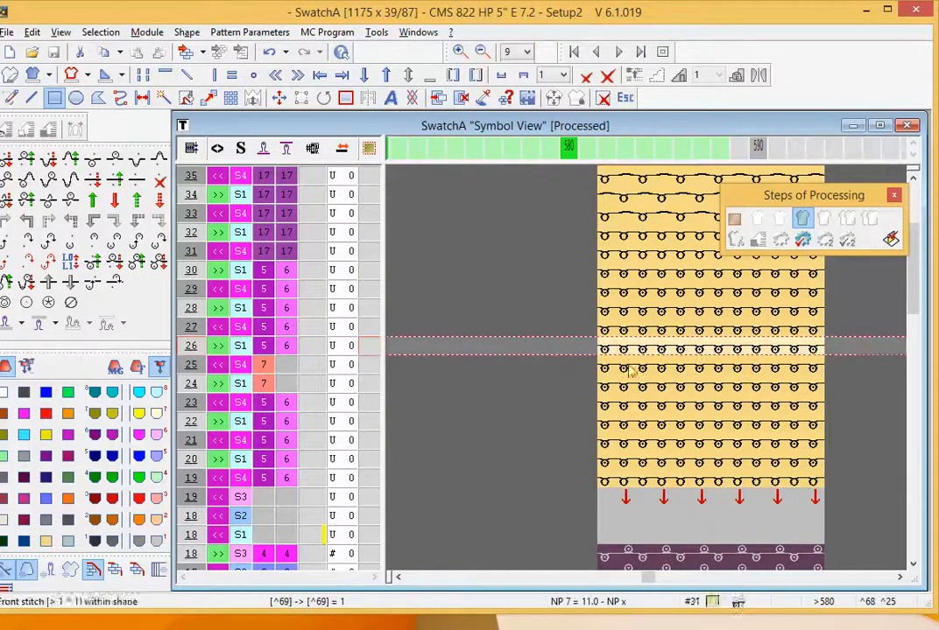
{"action": "left_click", "coordinate": [366, 332]}
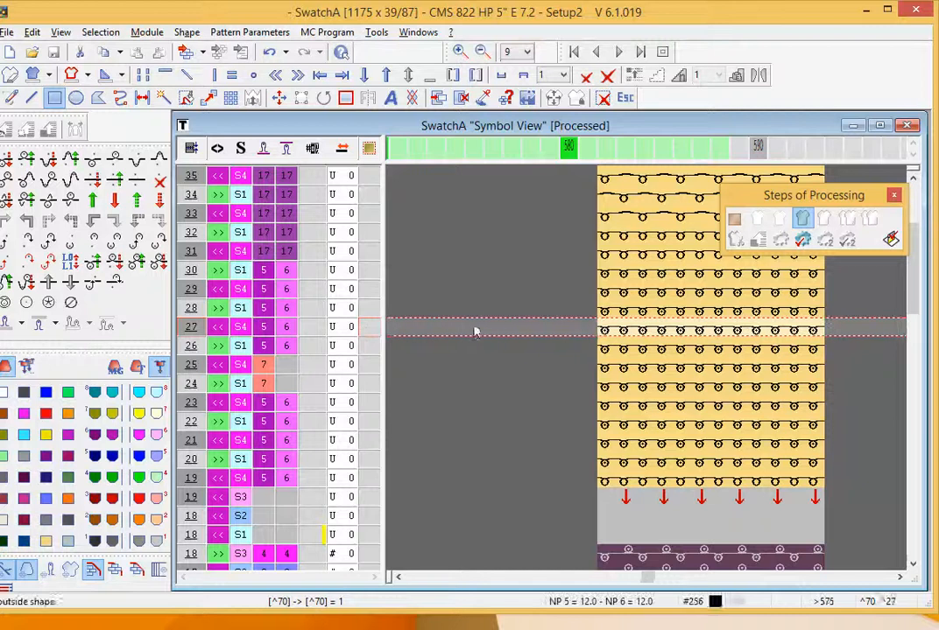
Run the Sintral Check simulation on SwatchA and close its report window.
{"action": "scroll", "coordinate": [690, 295], "scroll_direction": "up", "scroll_amount": 3}
{"action": "scroll", "coordinate": [691, 295], "scroll_direction": "down", "scroll_amount": 2}
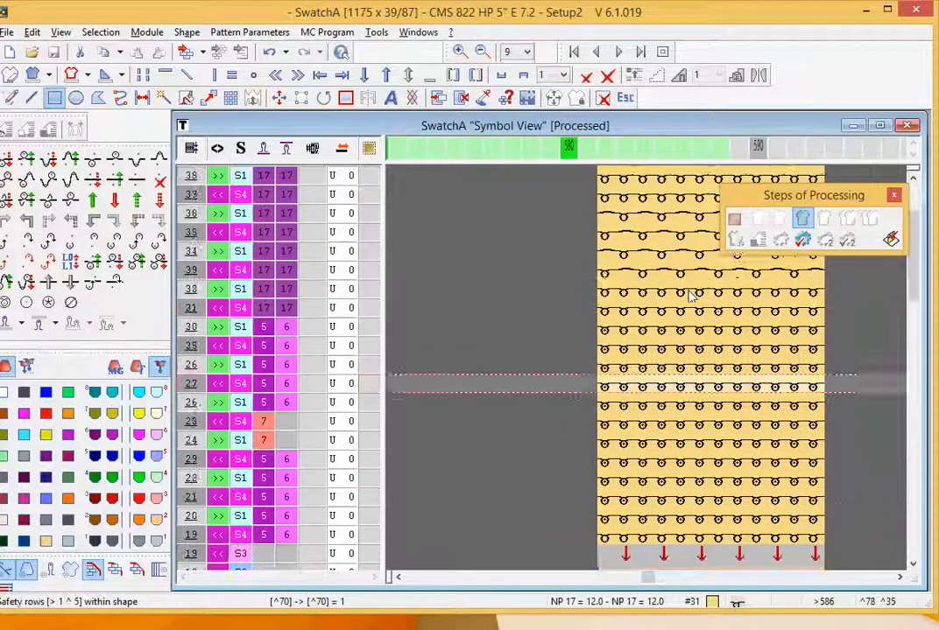
{"action": "left_click", "coordinate": [892, 241]}
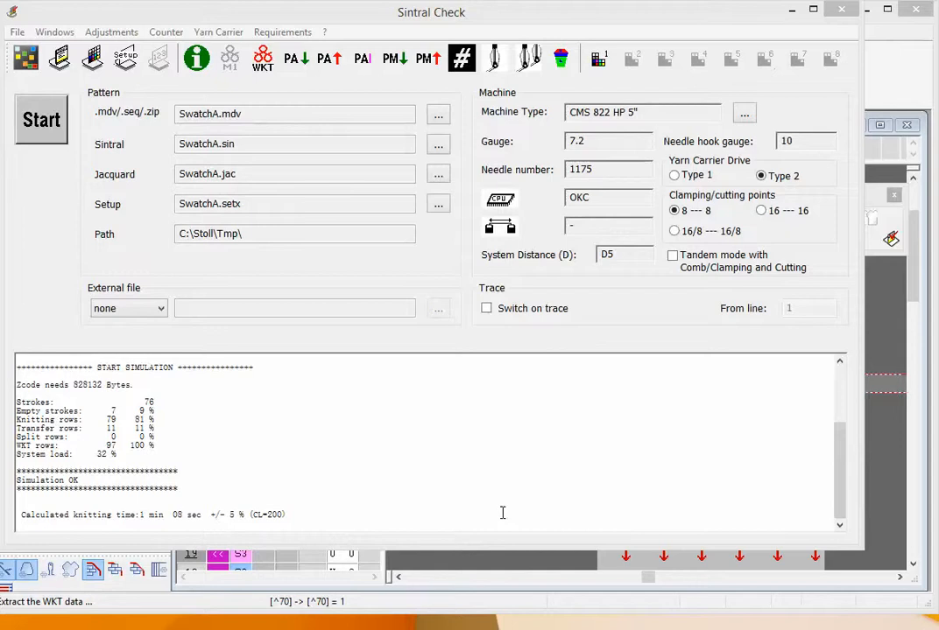
{"action": "left_click", "coordinate": [841, 8]}
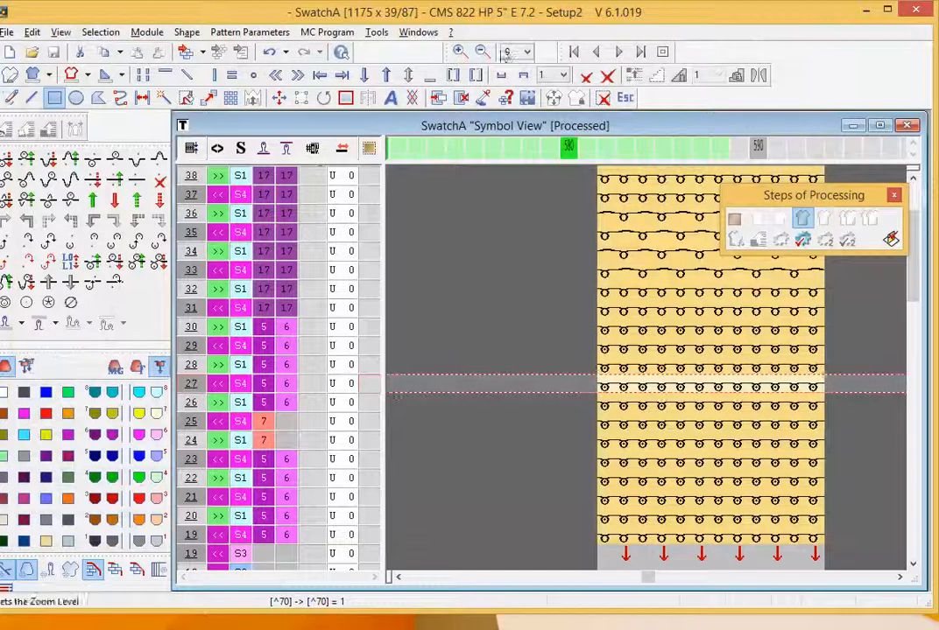
Inspect the MC program extraction options for SwatchA, browse for a target directory, and close them without extracting.
{"action": "left_click", "coordinate": [325, 38]}
{"action": "mouse_move", "coordinate": [366, 121]}
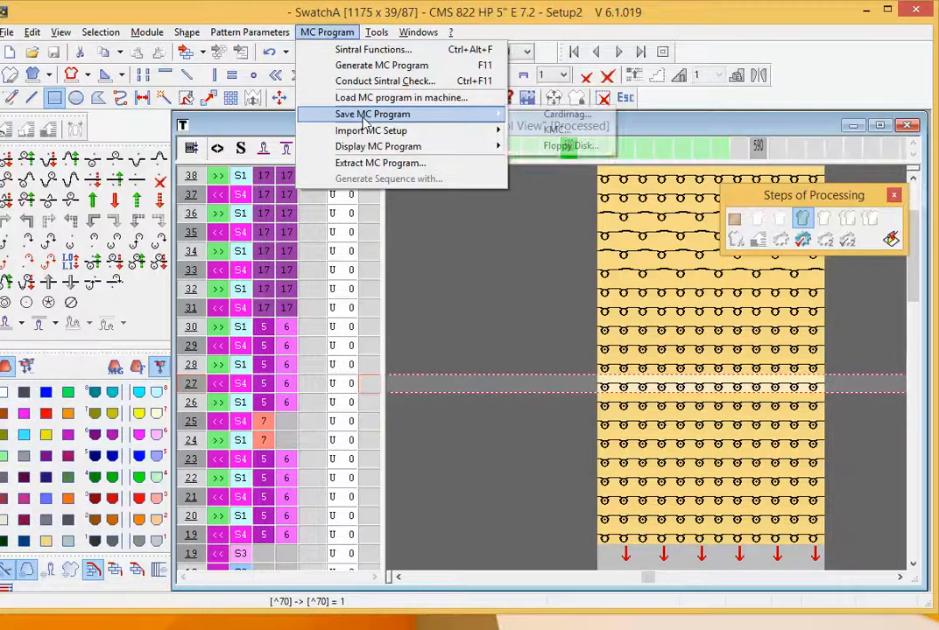
{"action": "left_click", "coordinate": [377, 166]}
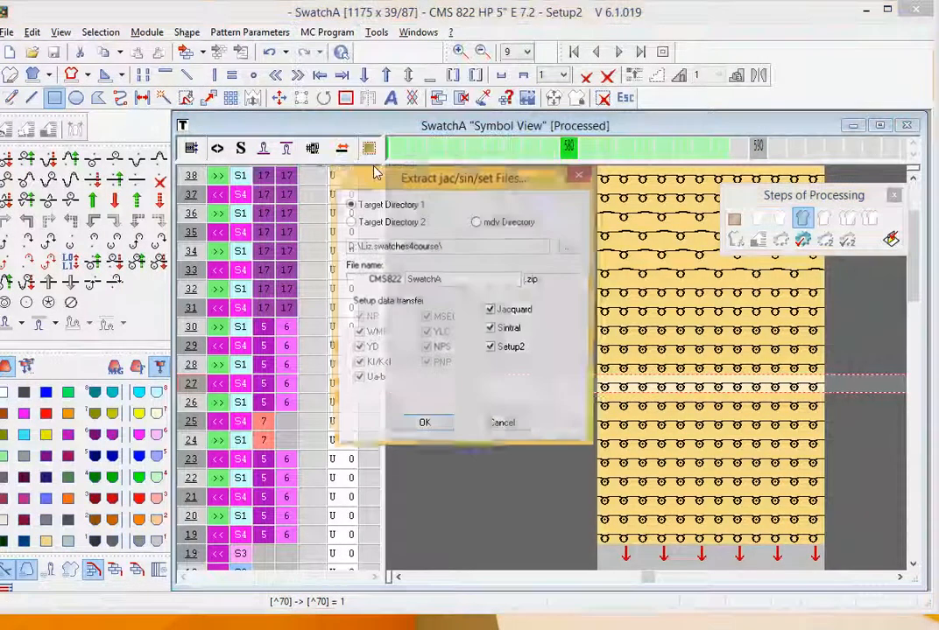
{"action": "left_click", "coordinate": [566, 246]}
{"action": "left_click_drag", "start_coordinate": [577, 333], "coordinate": [577, 383]}
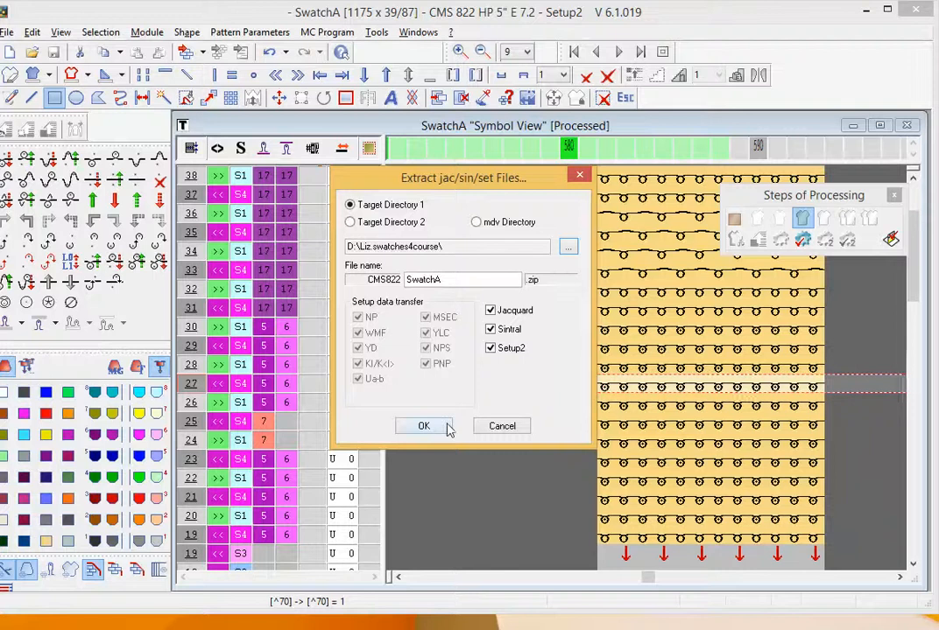
{"action": "left_click", "coordinate": [502, 427]}
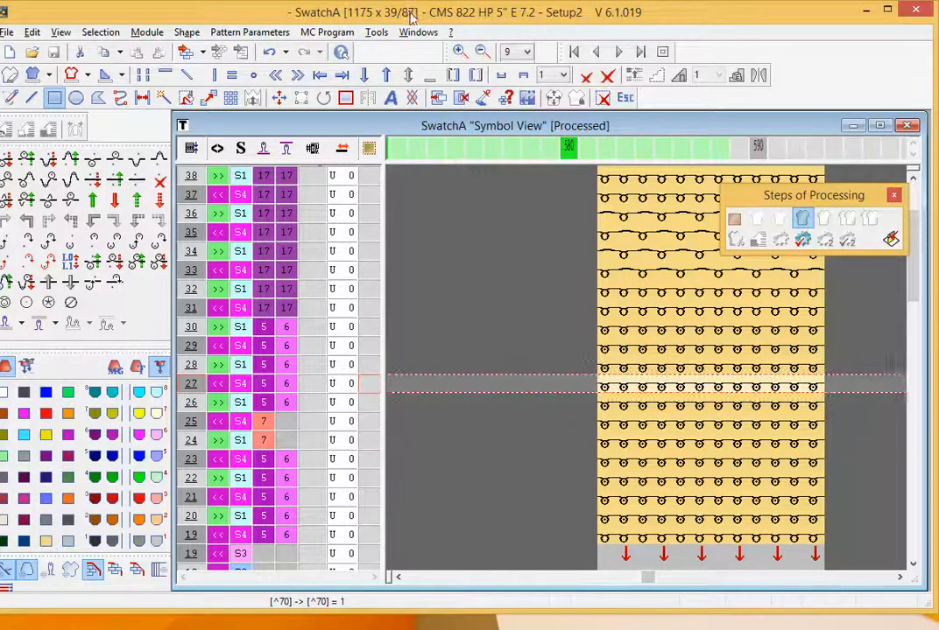
Move the pattern software's main window aside to uncover the desktop icons.
{"action": "left_click_drag", "start_coordinate": [408, 16], "coordinate": [455, 54]}
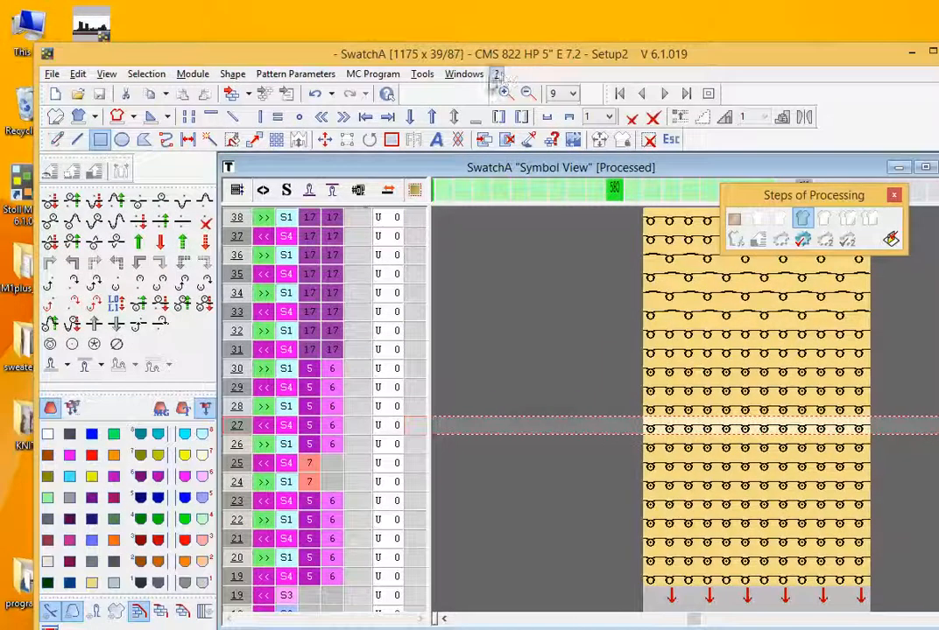